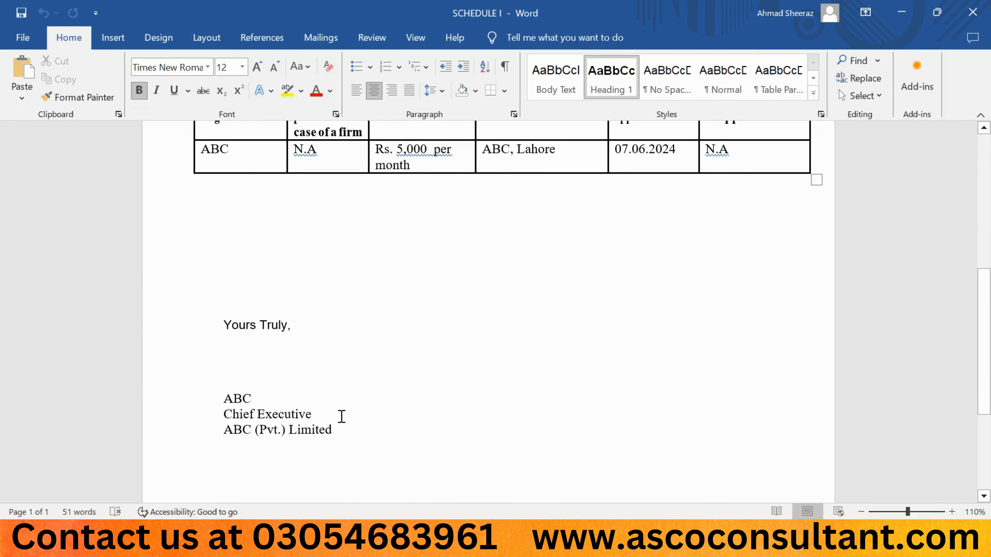
- Read through the Schedule II legal adviser certificate in Word, then bring up the Ref appointment letter PDF
scroll(393, 393, "up", 3)
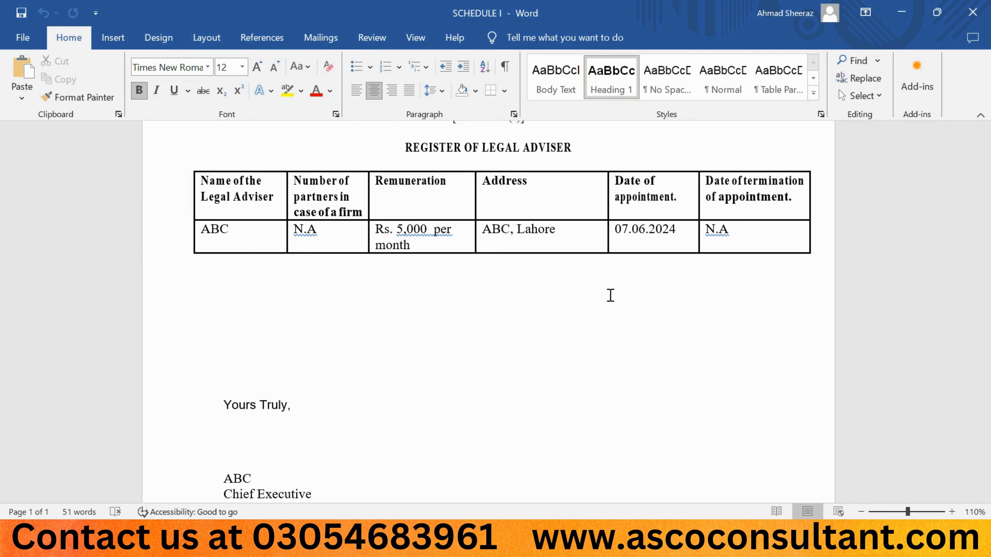
scroll(549, 338, "down", 2)
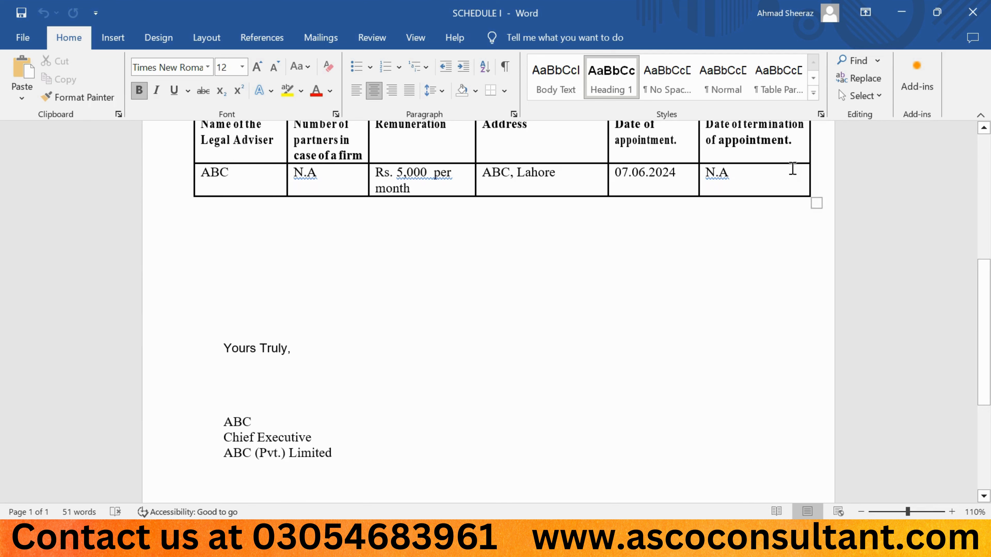
left_click(901, 12)
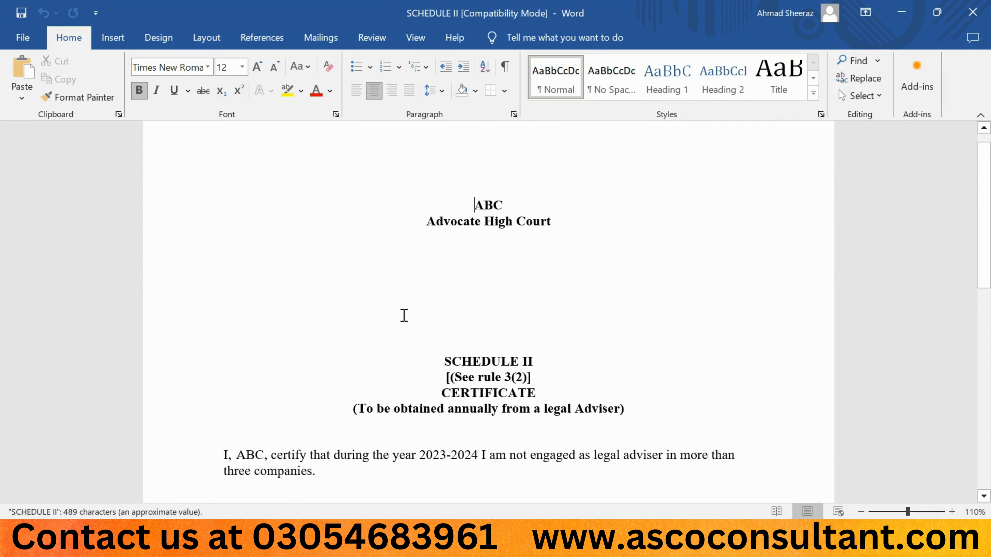
scroll(404, 316, "down", 2)
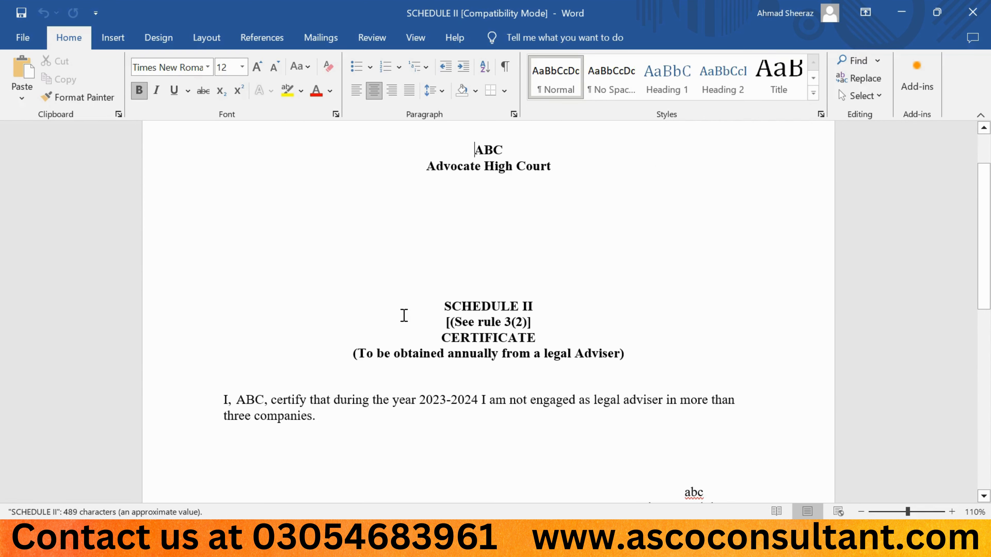
scroll(403, 316, "up", 2)
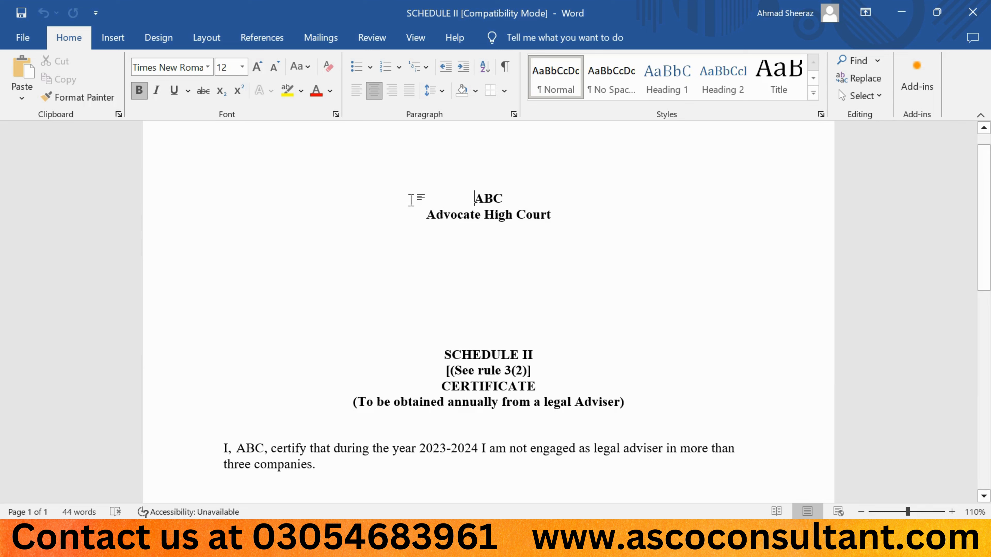
scroll(400, 312, "down", 6)
scroll(399, 312, "down", 3)
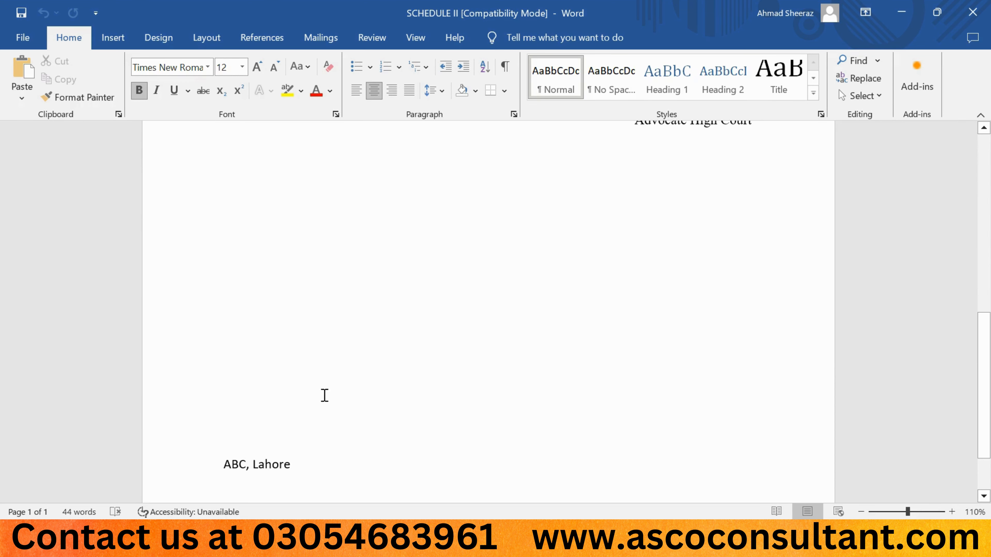
scroll(467, 320, "up", 5)
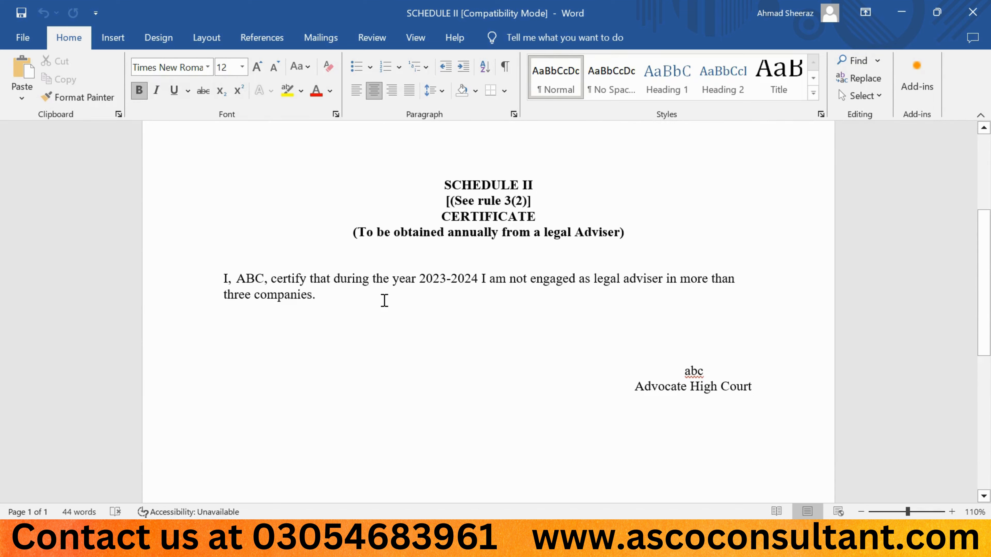
left_click(339, 306)
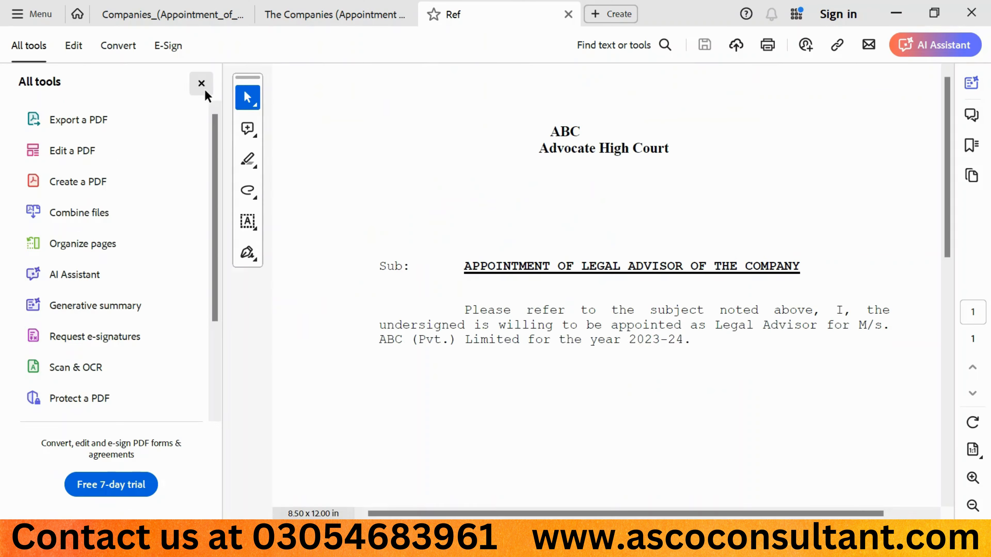
left_click(202, 87)
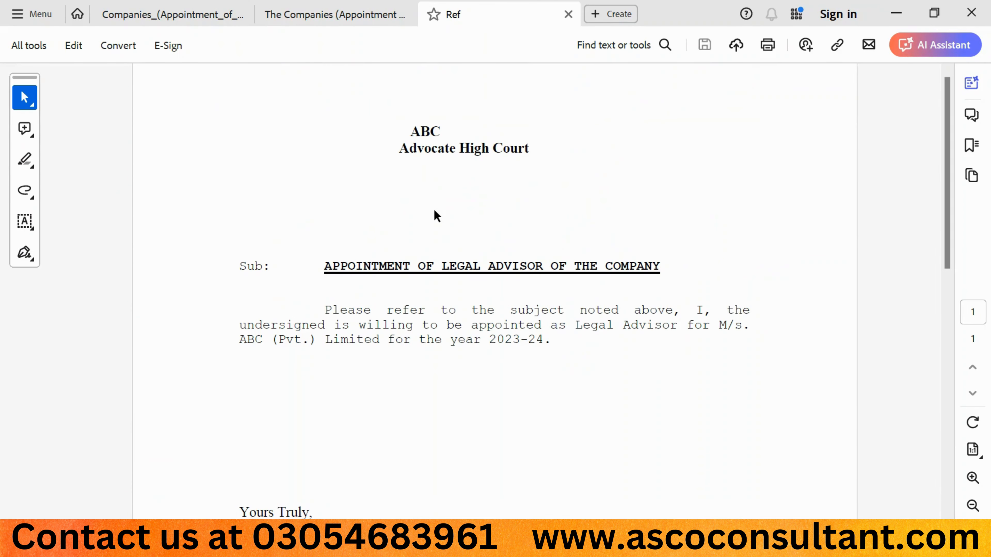
- Scroll through the Ref letter appointing the company's legal advisor for 2023-24, then go back to the LEAP filing
scroll(526, 220, "down", 5)
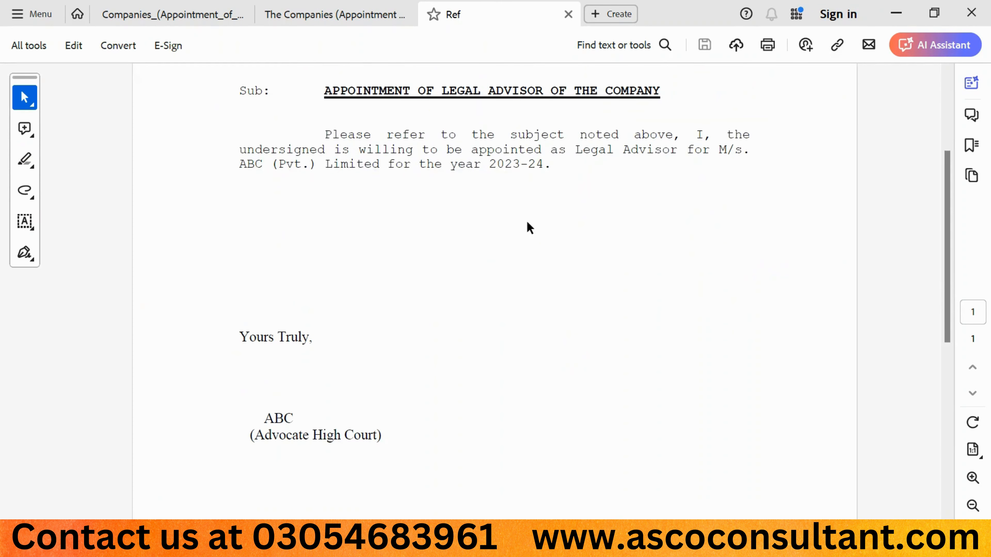
scroll(526, 220, "up", 5)
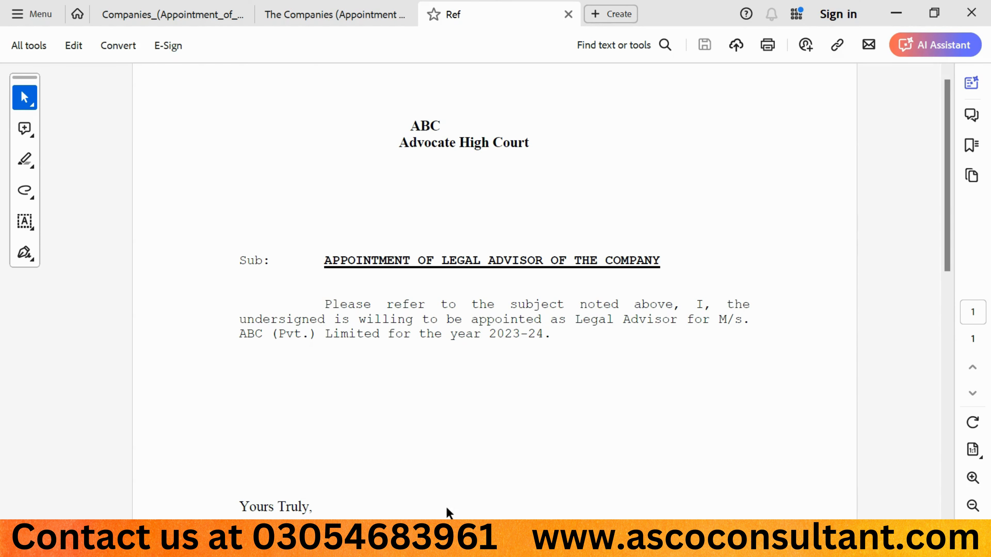
left_click(440, 541)
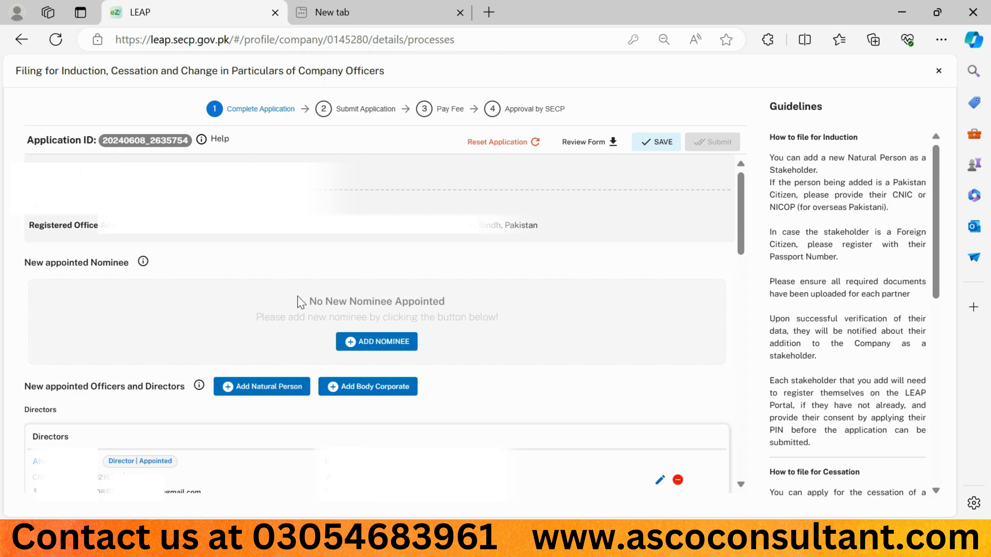
- Choose Add Body Corporate under New appointed Officers and Directors to bring up the officer form
left_click_drag(298, 304, 441, 346)
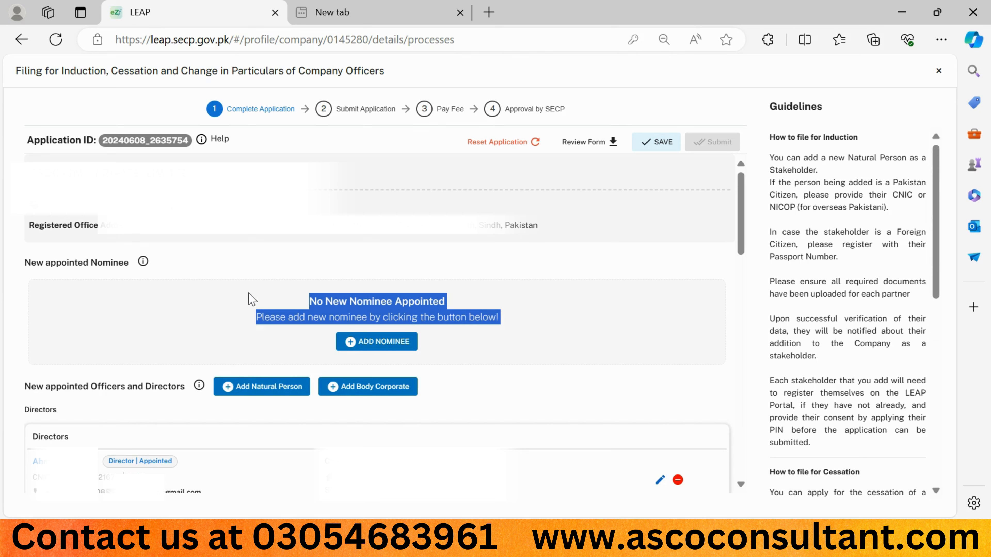
left_click(247, 272)
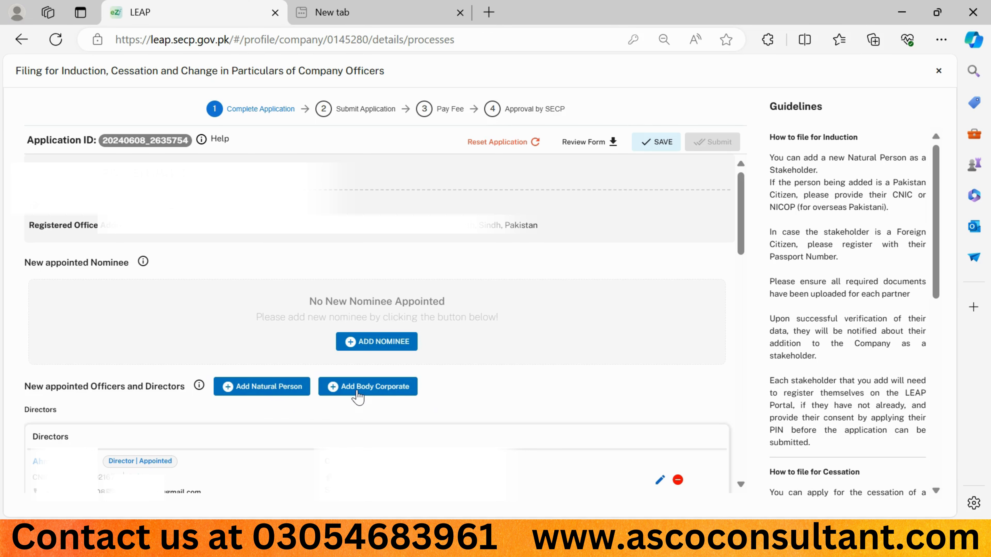
left_click(357, 395)
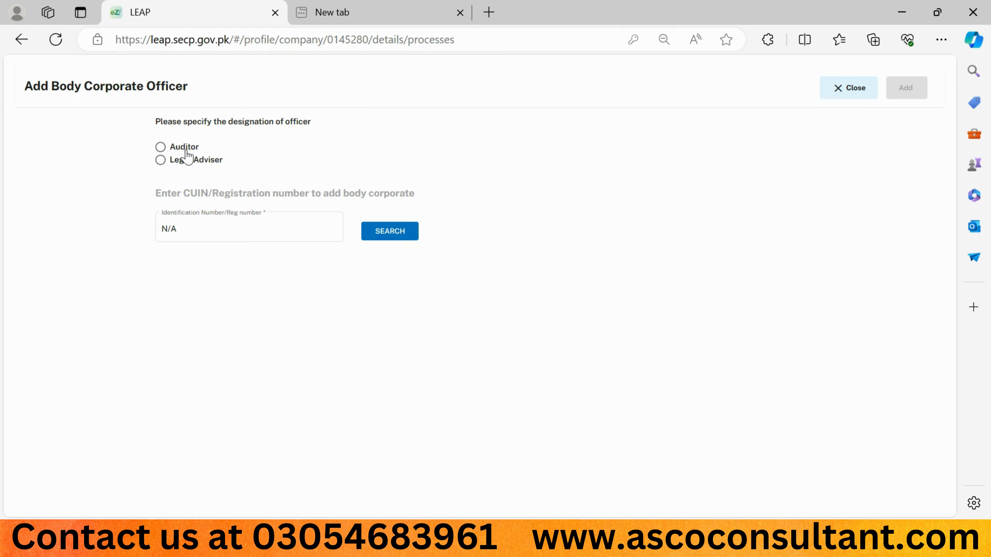
- Designate the officer as Legal Adviser and look up the firm by its registration number
left_click(161, 162)
left_click(181, 229)
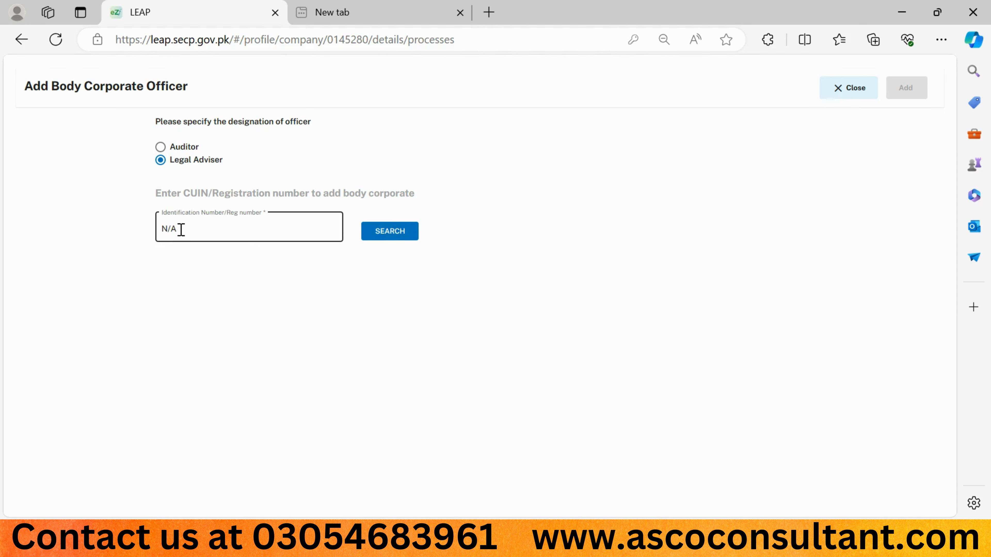
left_click(396, 234)
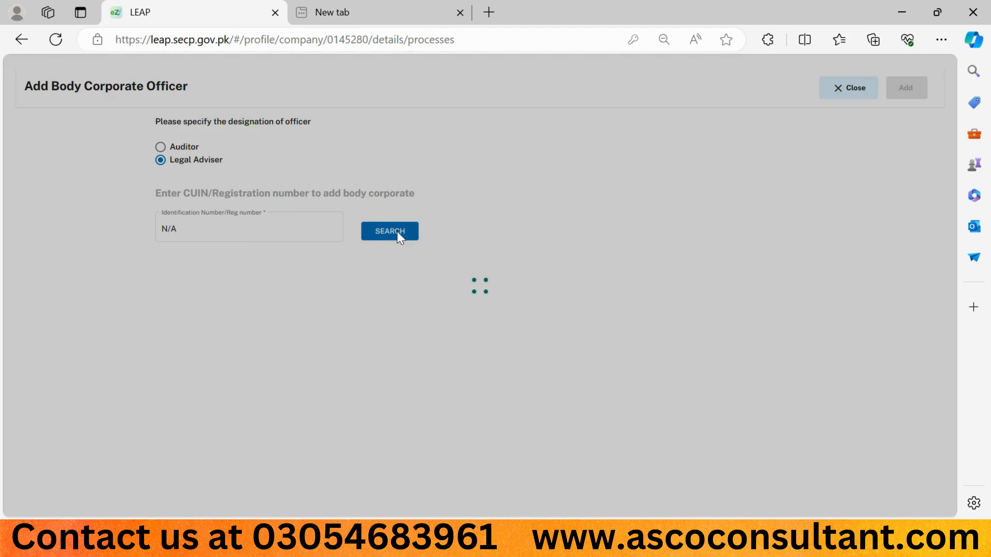
left_click(246, 319)
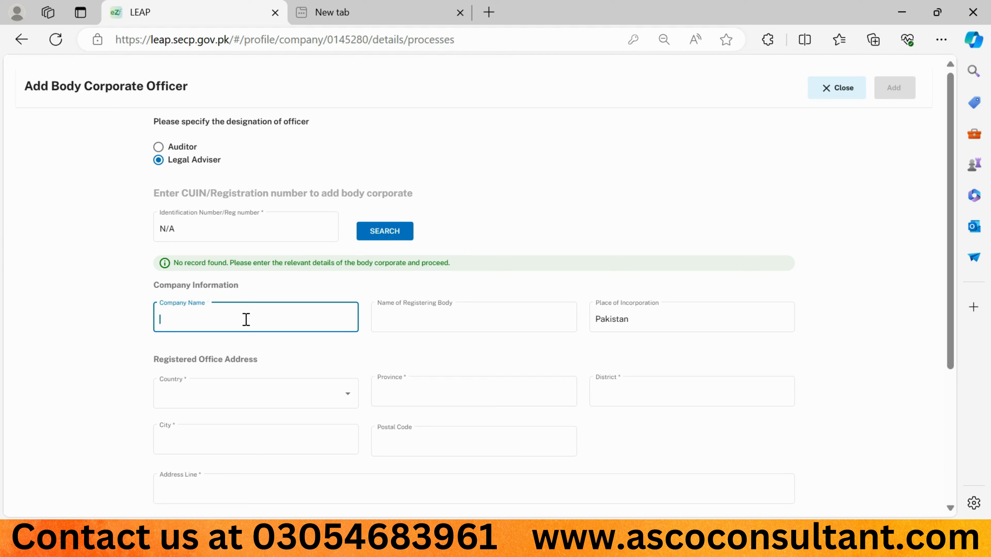
type("a")
key("BackSpace")
scroll(129, 374, "down", 4)
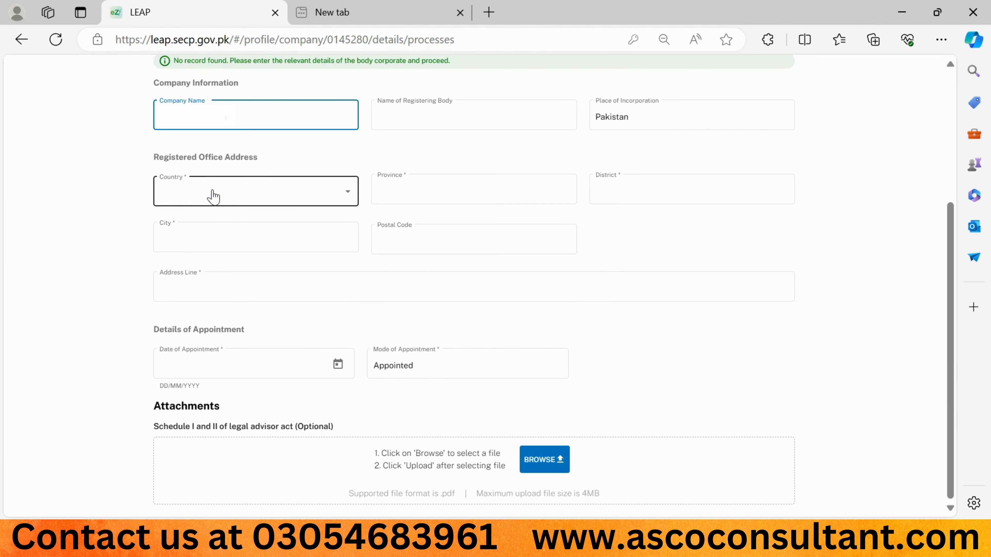
- Set the office location to Pakistan, Punjab province, Lahore district, Gulberg Town city
left_click(213, 197)
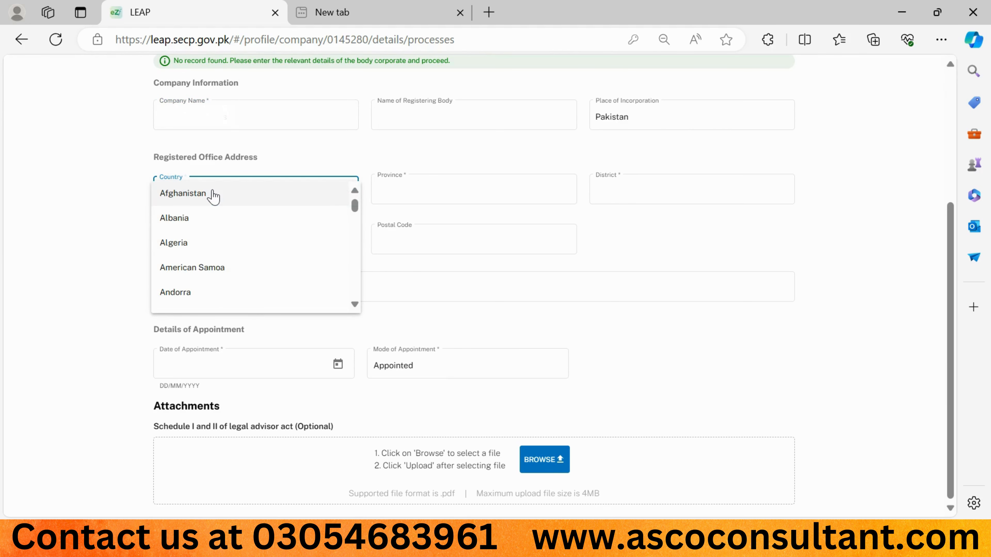
key("p")
key("Return")
key("Tab")
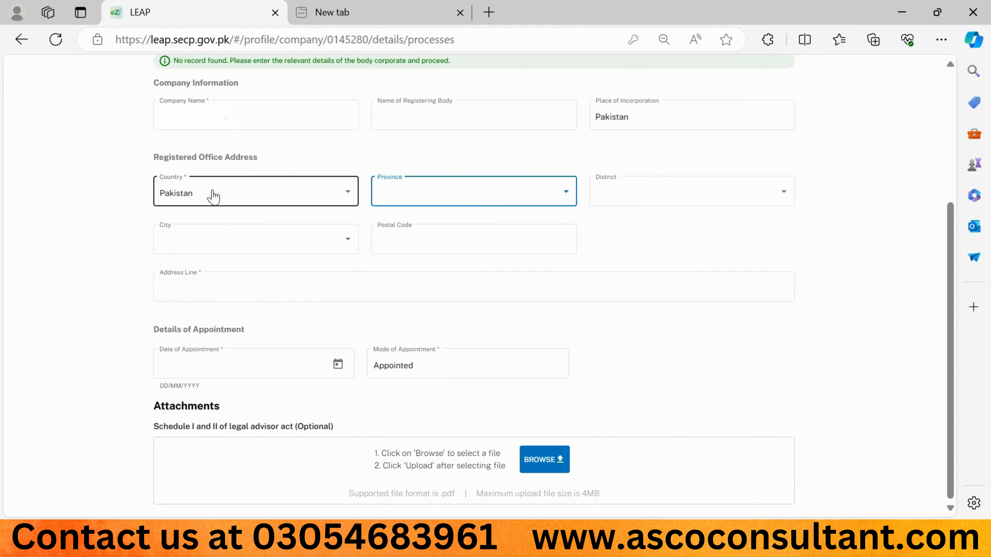
left_click(435, 183)
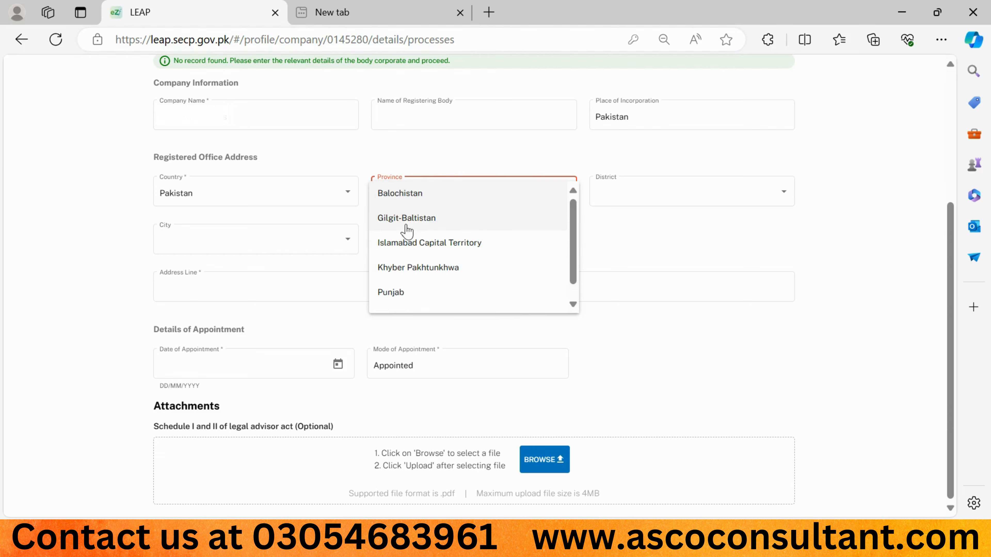
left_click(396, 293)
left_click(611, 201)
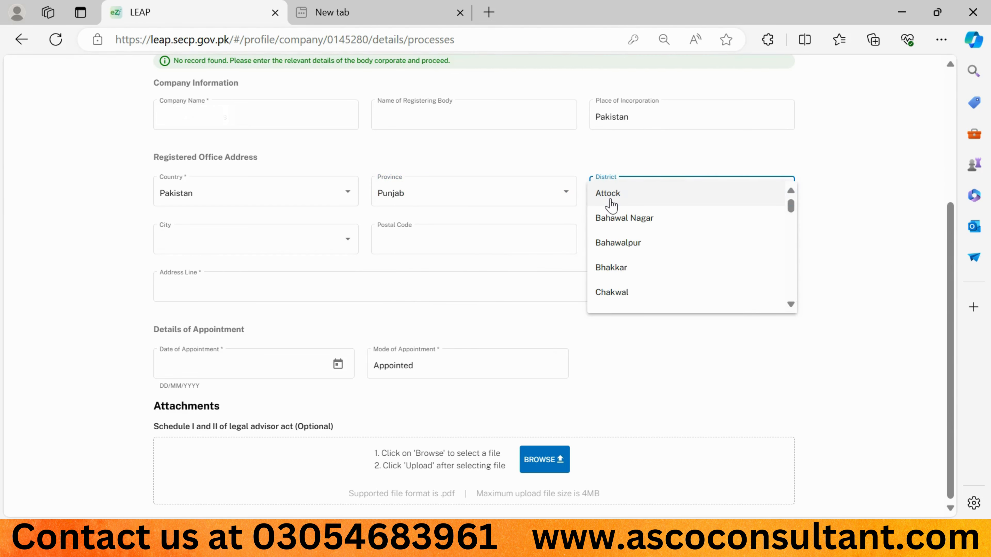
scroll(611, 205, "down", 9)
left_click(608, 276)
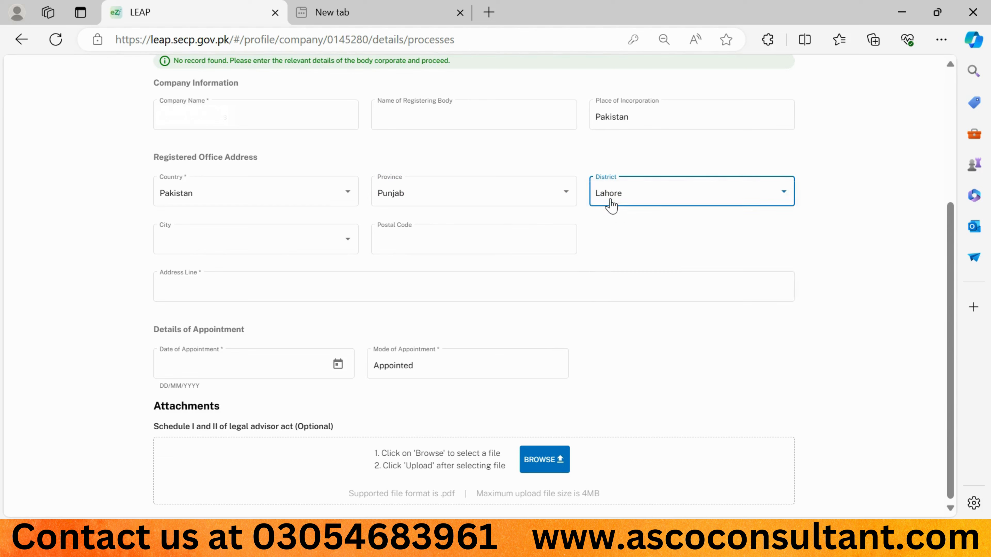
left_click(329, 254)
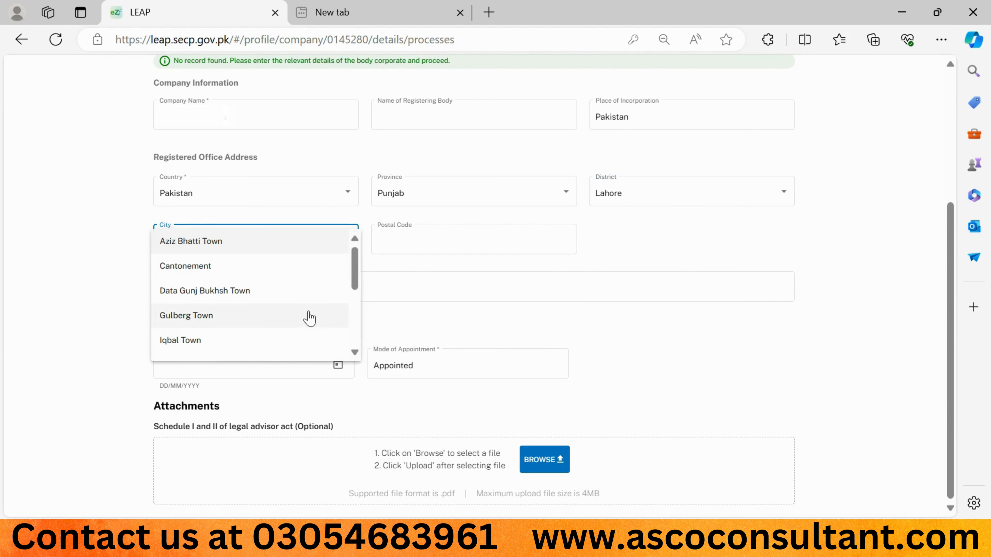
scroll(307, 317, "down", 3)
left_click(247, 268)
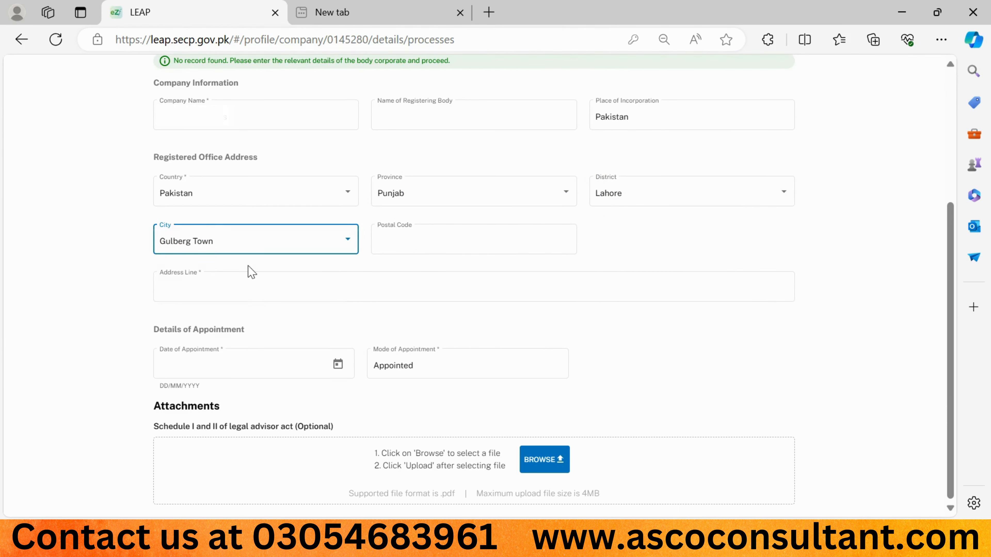
- Fill in the office address line and set the appointment date to 07/06/2024
left_click(199, 294)
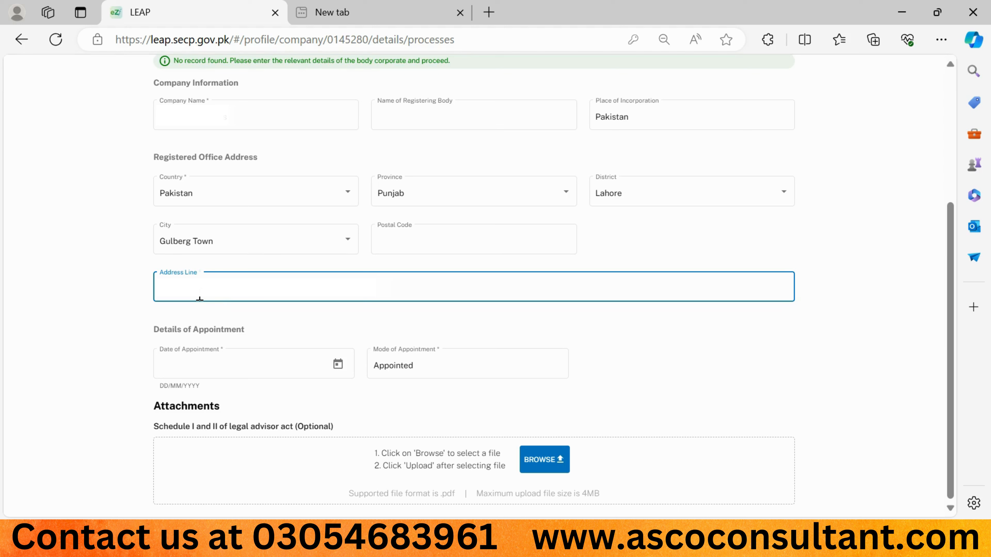
left_click(263, 340)
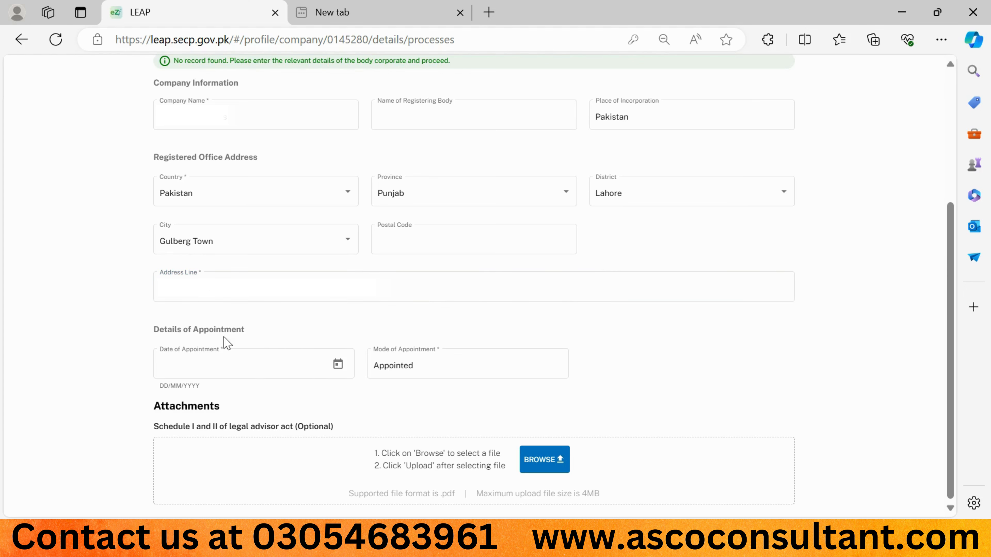
left_click(181, 356)
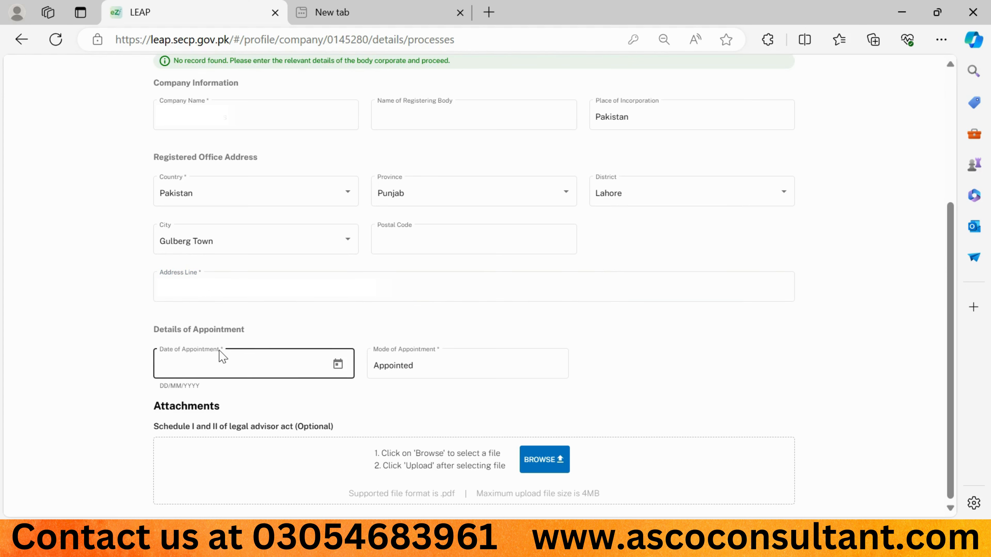
left_click(338, 364)
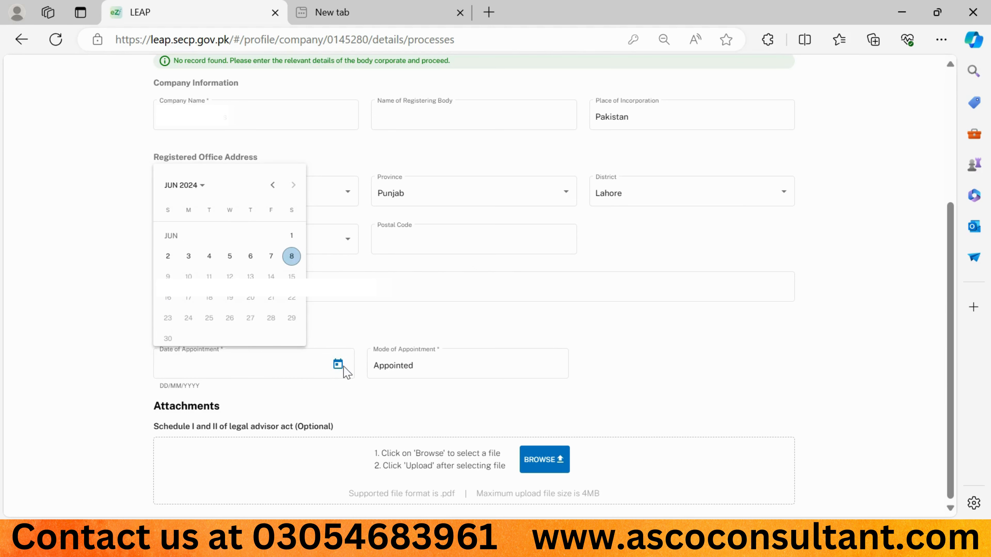
left_click(271, 257)
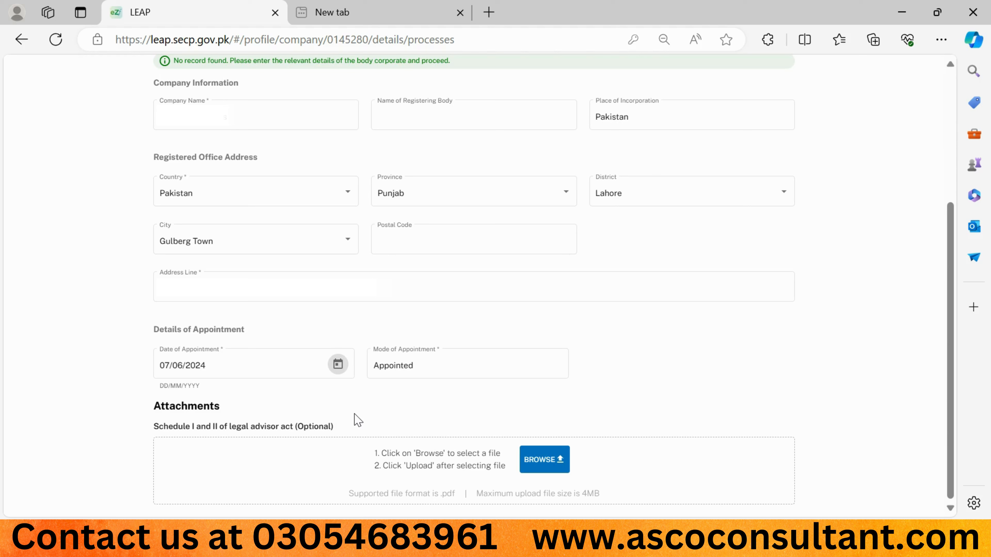
- Upload the SCHEDULE I PDF as the Schedule I and II attachment
left_click(547, 461)
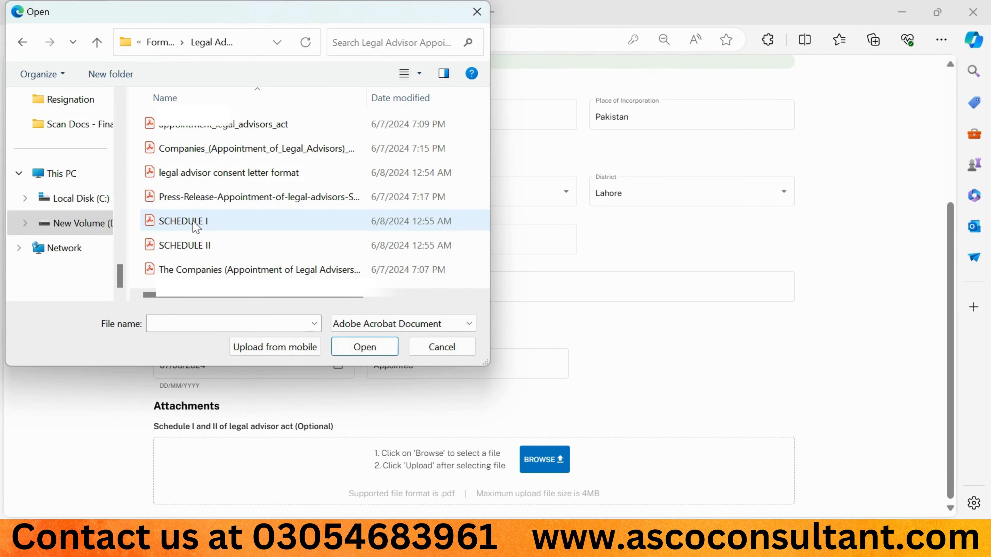
left_click(194, 223)
double_click(195, 223)
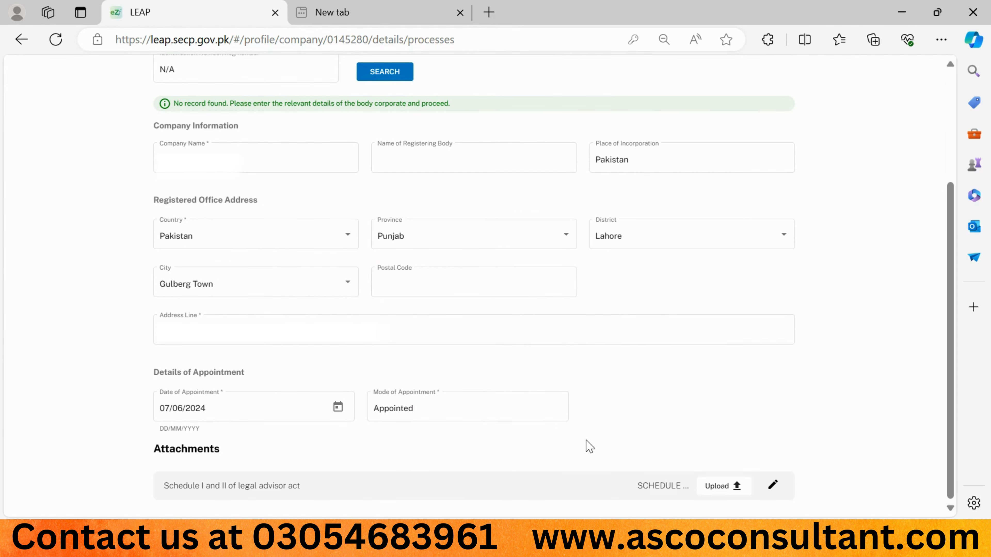
left_click(715, 487)
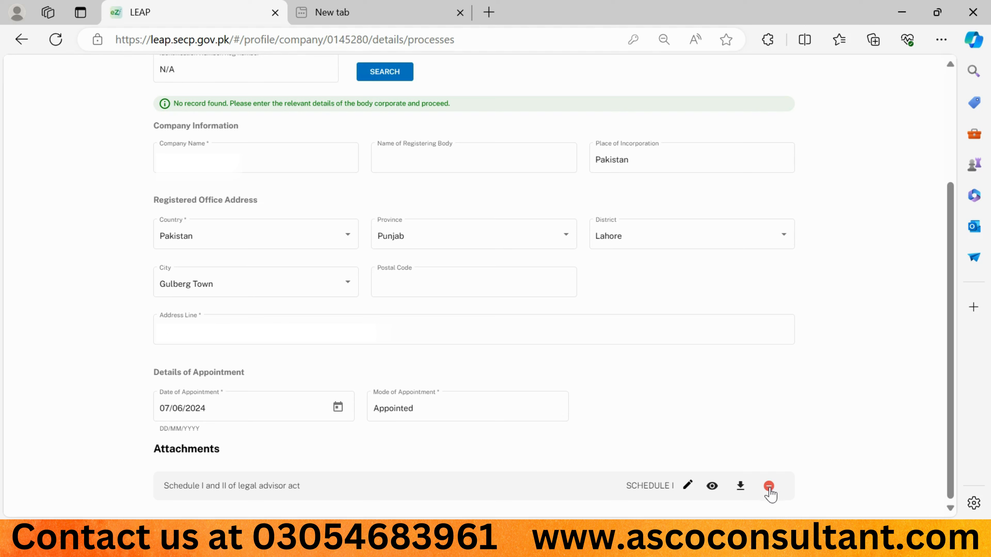
- Remove that upload and attach SCHEDULE I again as the replacement file
left_click(768, 487)
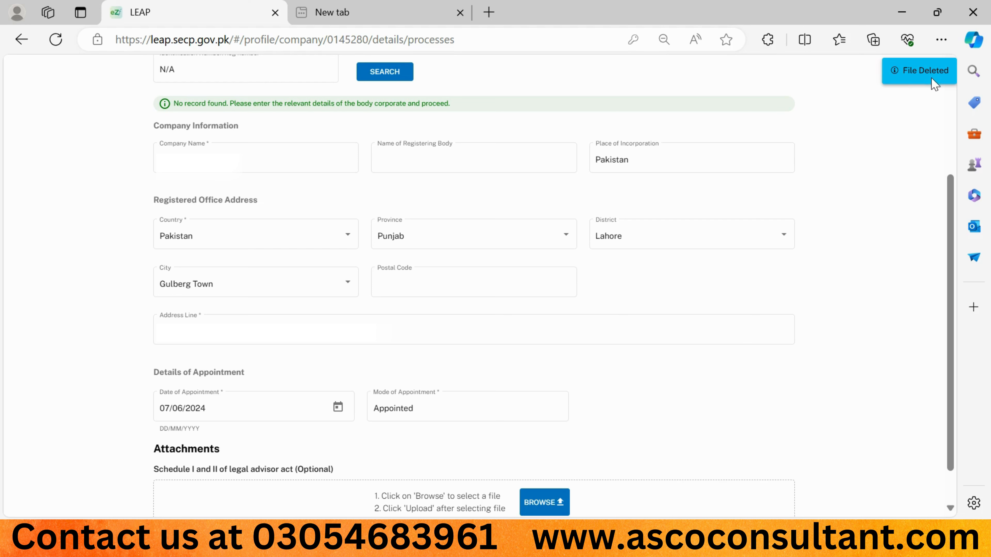
left_click(527, 502)
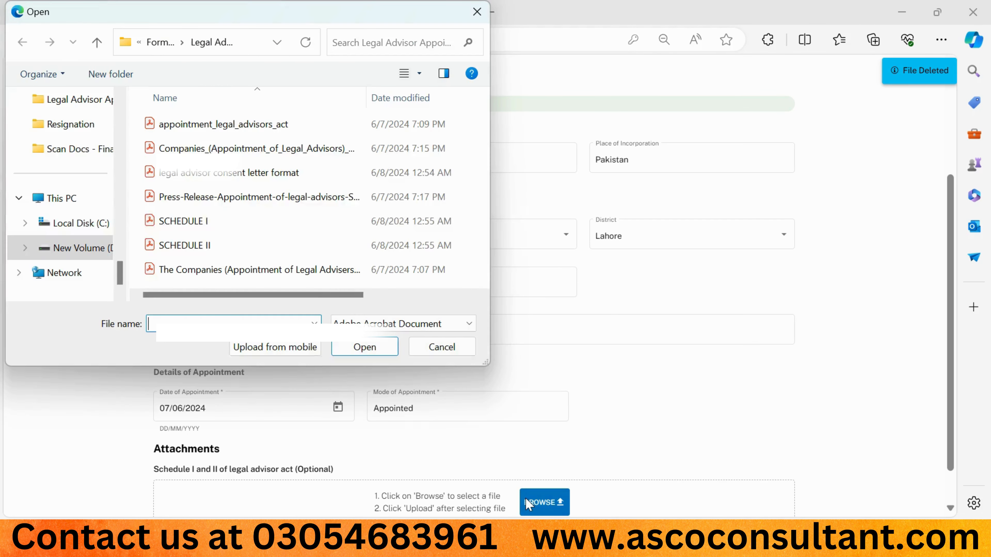
double_click(236, 228)
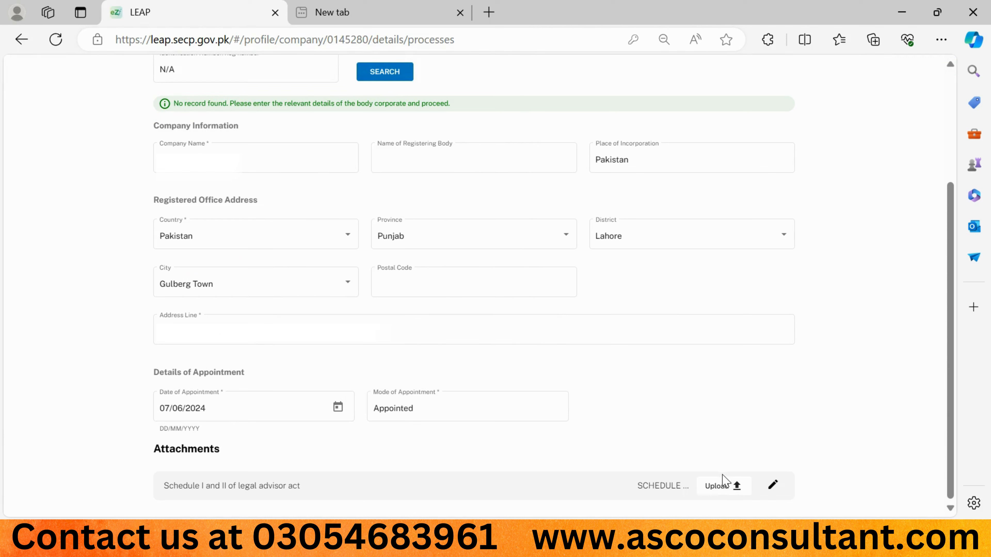
left_click(719, 486)
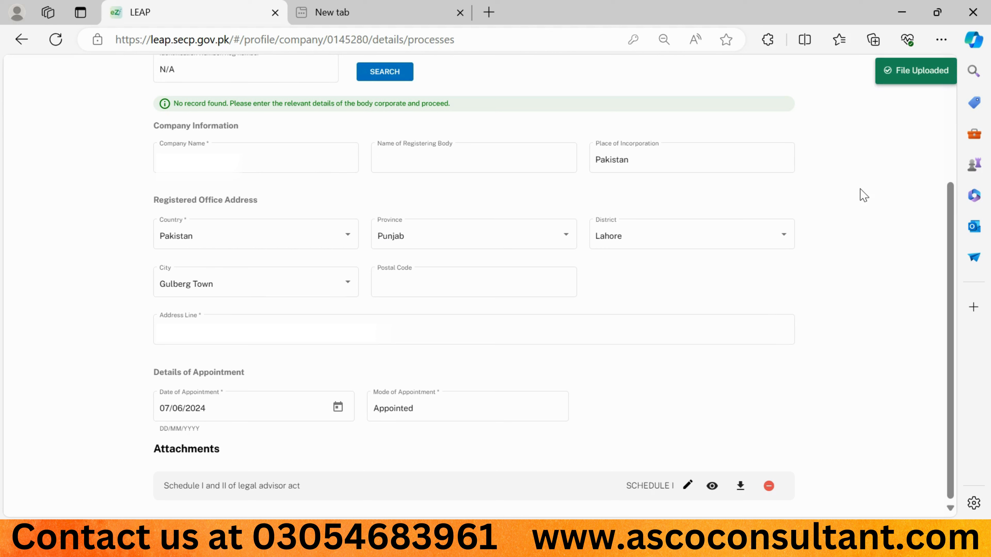
scroll(863, 196, "up", 4)
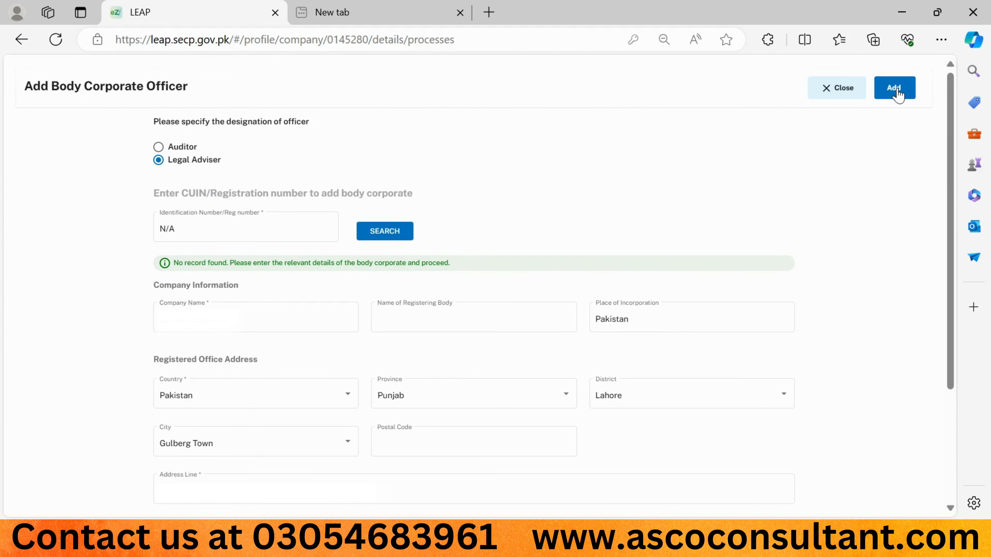
- Add the legal adviser firm to Body Corporate Officers and generate the statutory forms for review
left_click(895, 89)
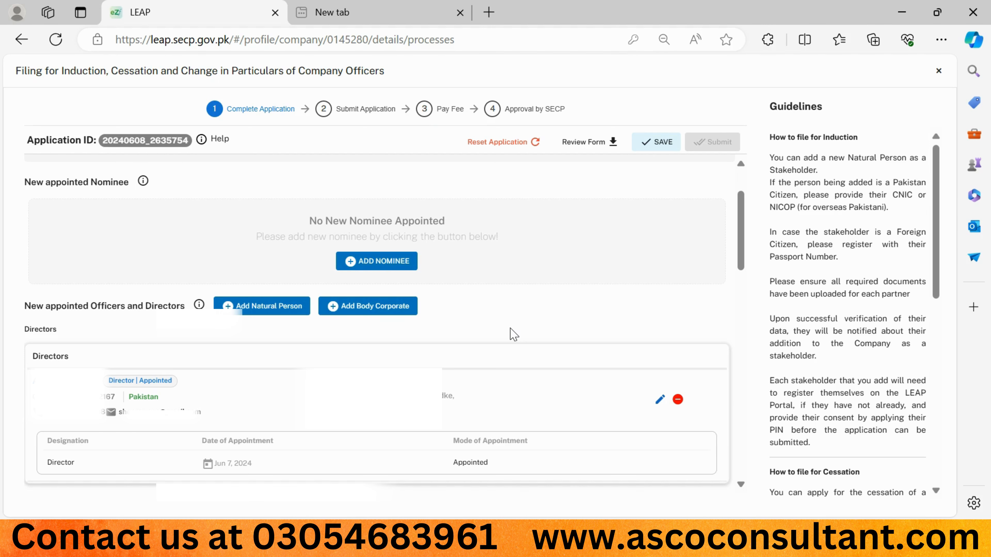
scroll(513, 334, "down", 5)
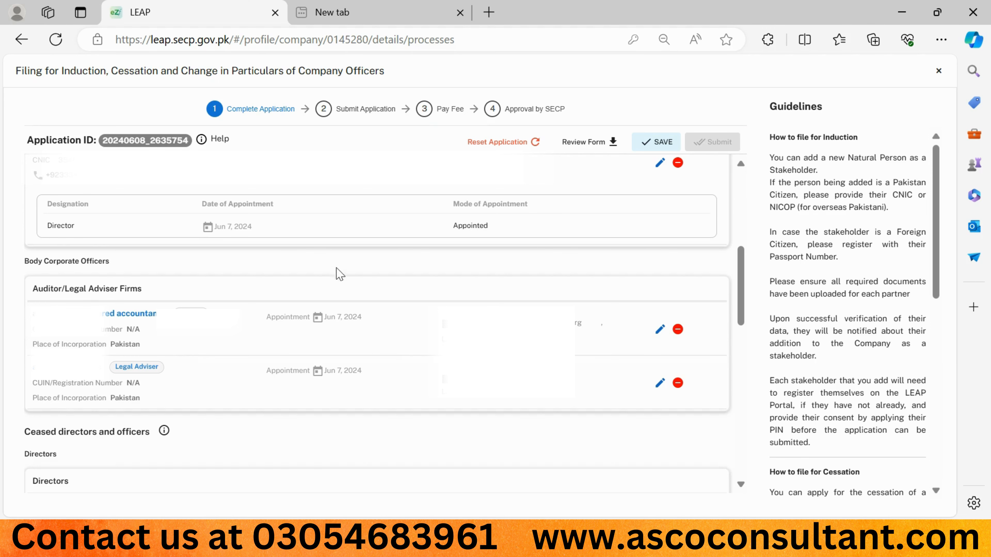
left_click(578, 146)
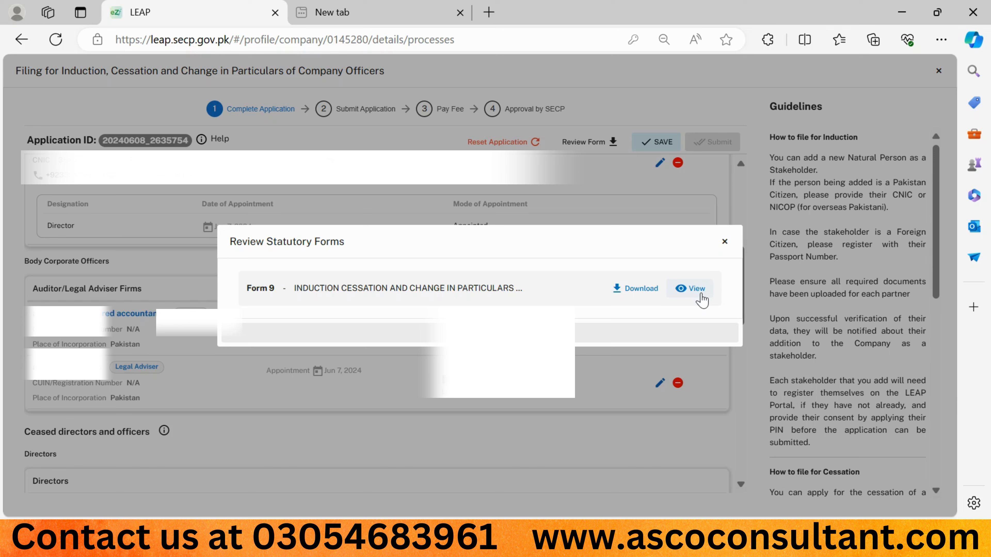
- View Form 9 and scroll to the Particulars entry for the 07-06-2024 Legal Advisor appointment
left_click(694, 289)
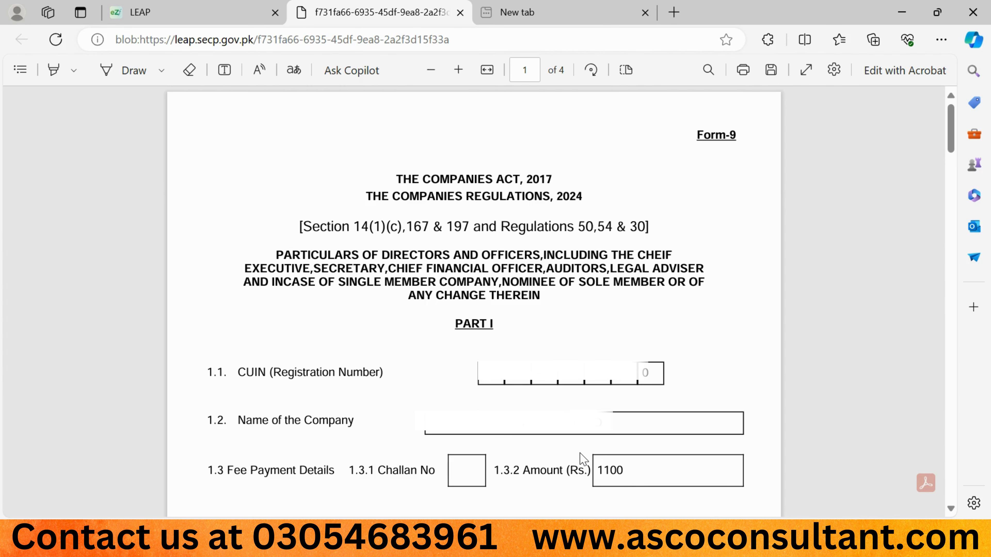
scroll(438, 390, "down", 10)
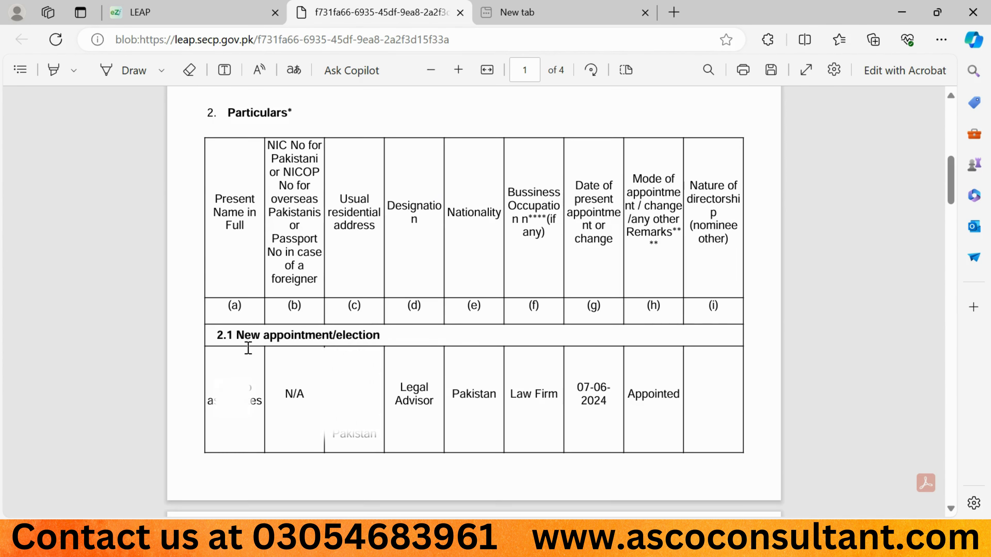
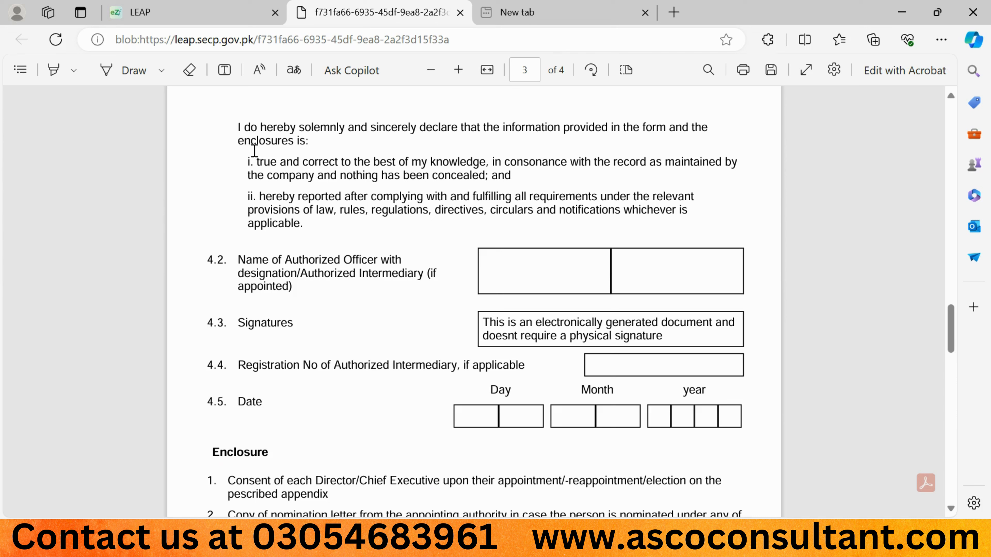
- Close the Form 9 preview to return to the filing's Review Statutory Forms list
left_click(460, 13)
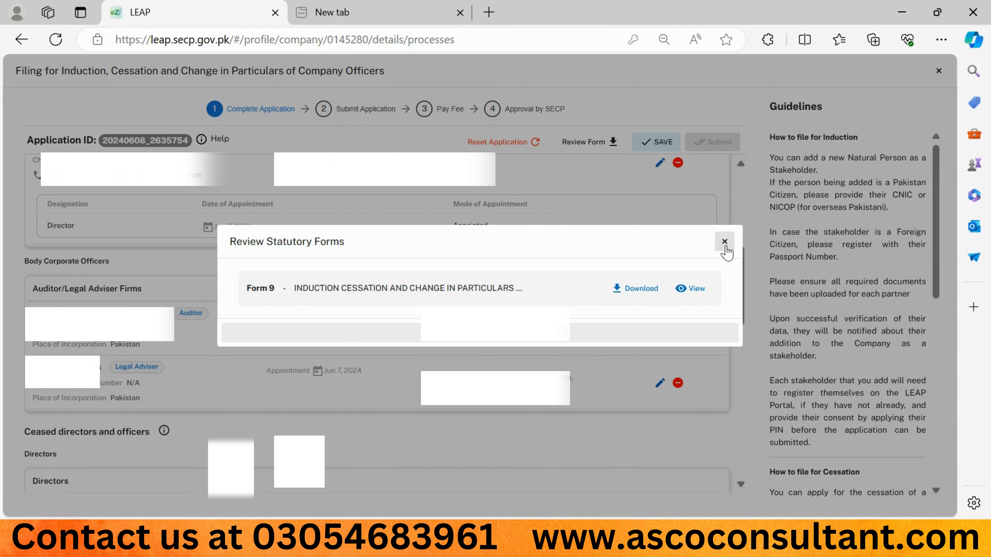
- Request a certified true copy, make the Authorized Officer the declarant, and affirm the declaration
left_click(724, 242)
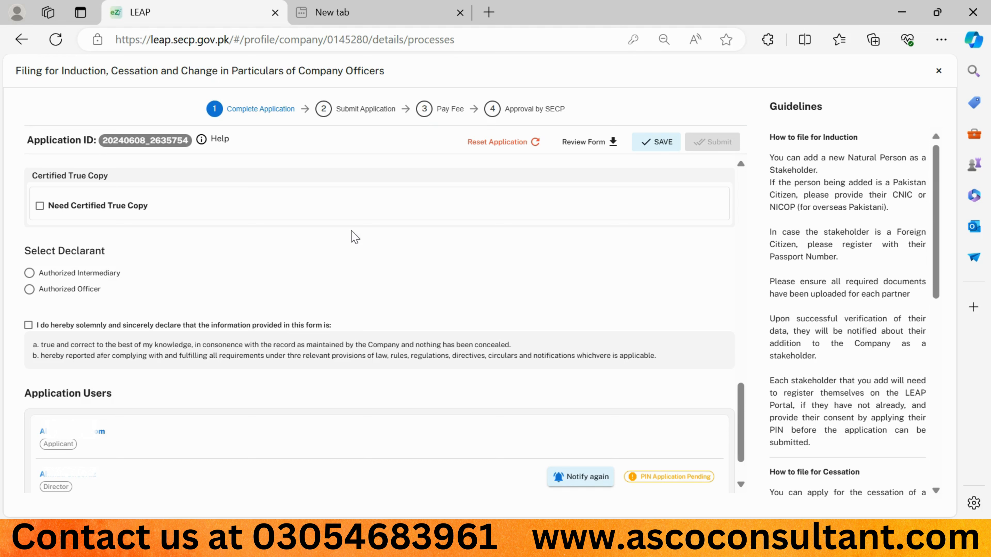
left_click(39, 205)
left_click(29, 289)
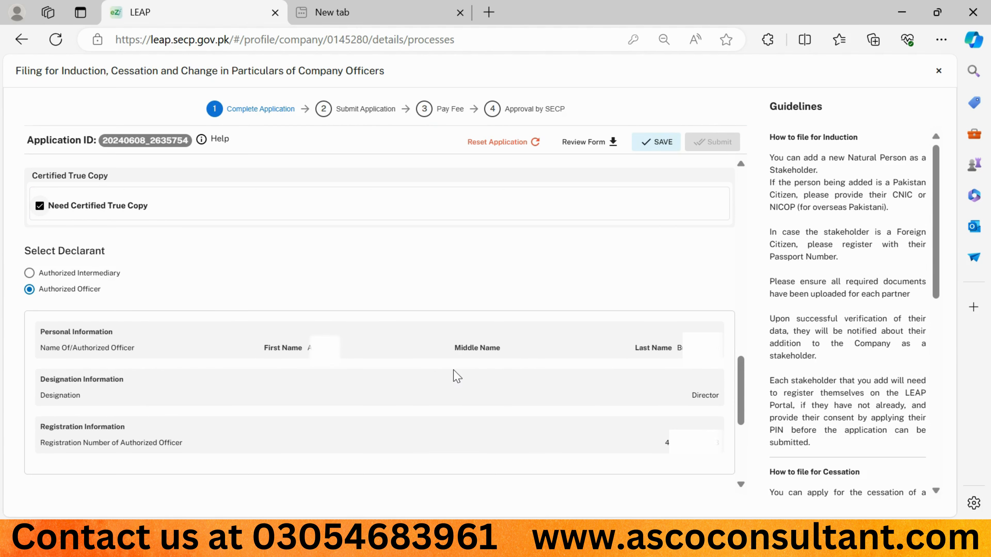
scroll(354, 375, "down", 5)
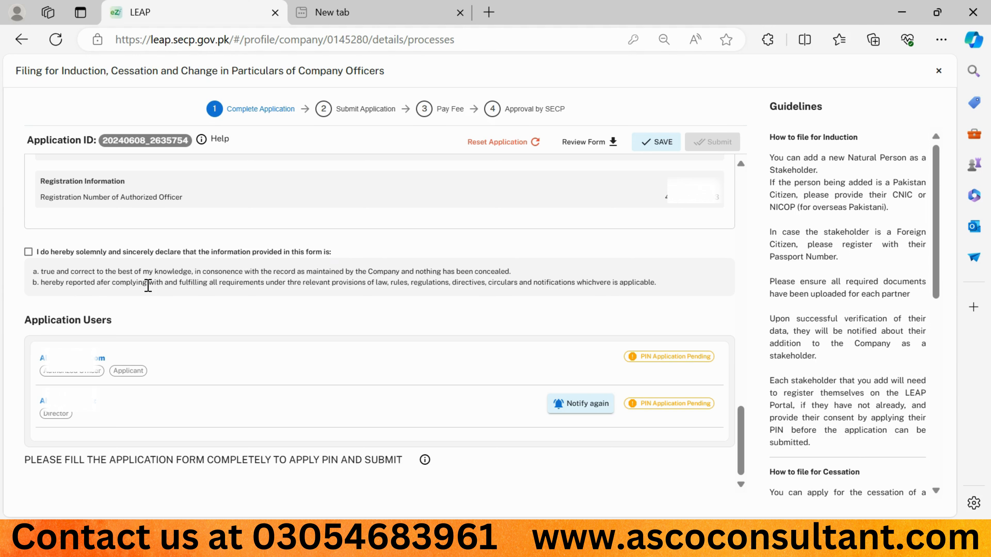
left_click(28, 252)
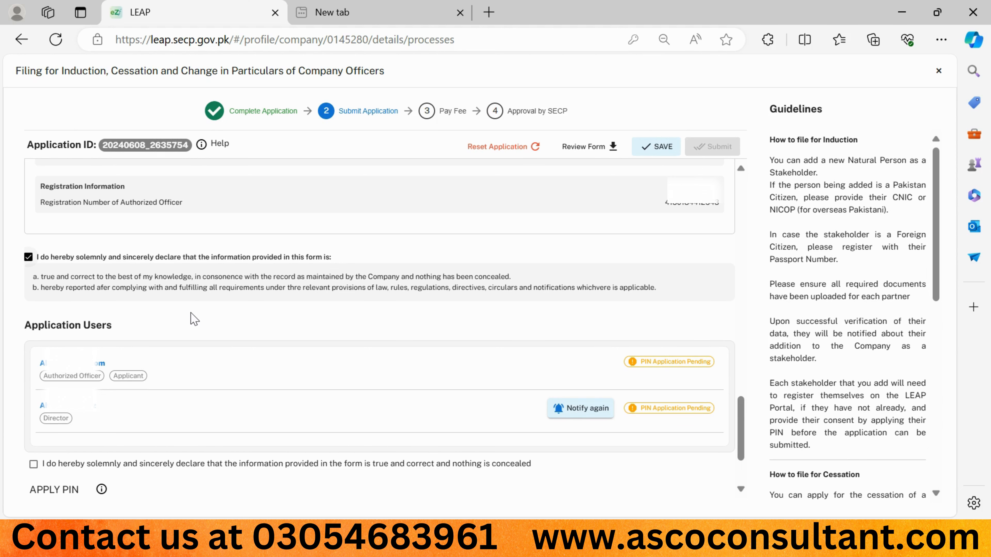
- Accept the final declaration and sign as applicant with the digital signature PIN
scroll(195, 319, "down", 3)
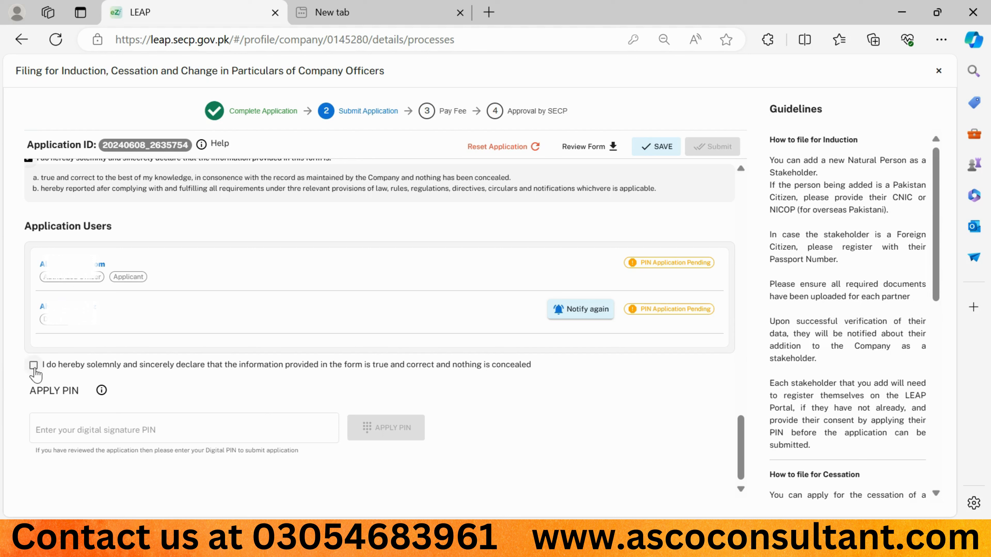
left_click(34, 365)
left_click(62, 426)
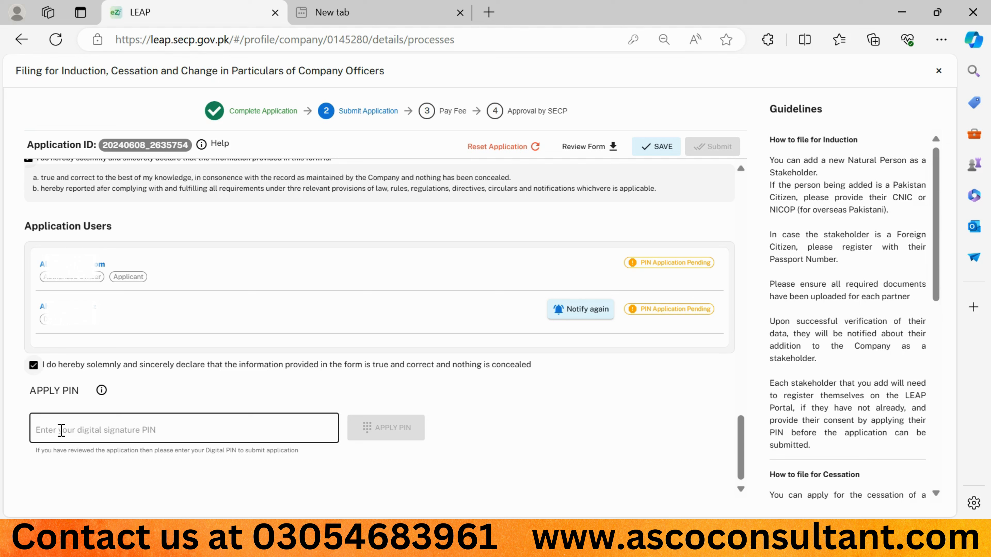
left_click(61, 430)
type("****")
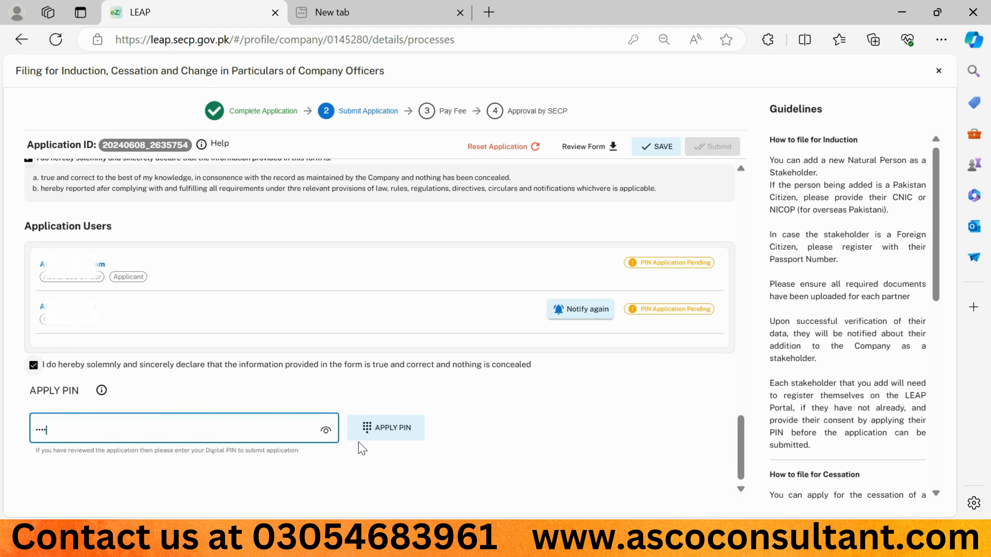
left_click(379, 433)
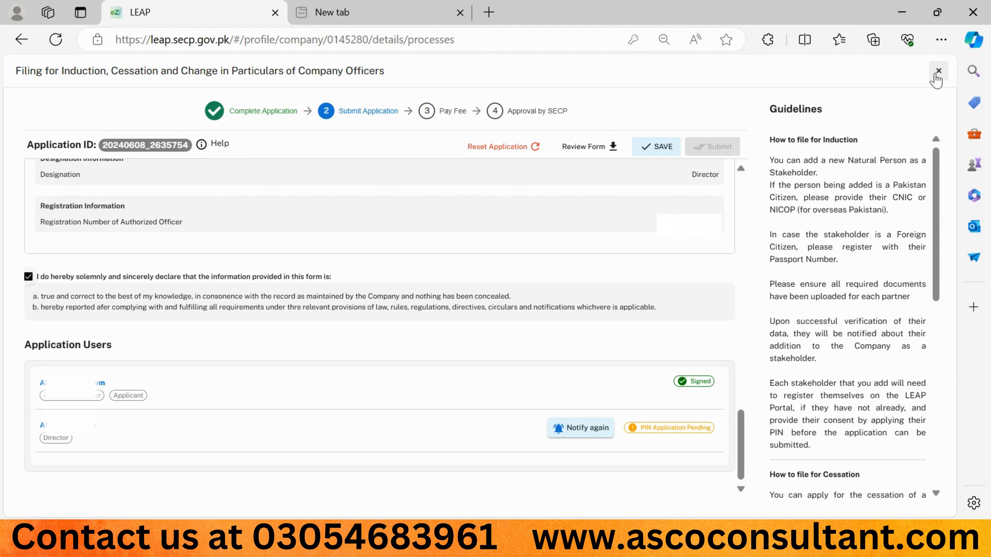
- Close the filing, sign out of the applicant's account, and log into the second LEAP account
left_click(939, 73)
scroll(390, 249, "up", 7)
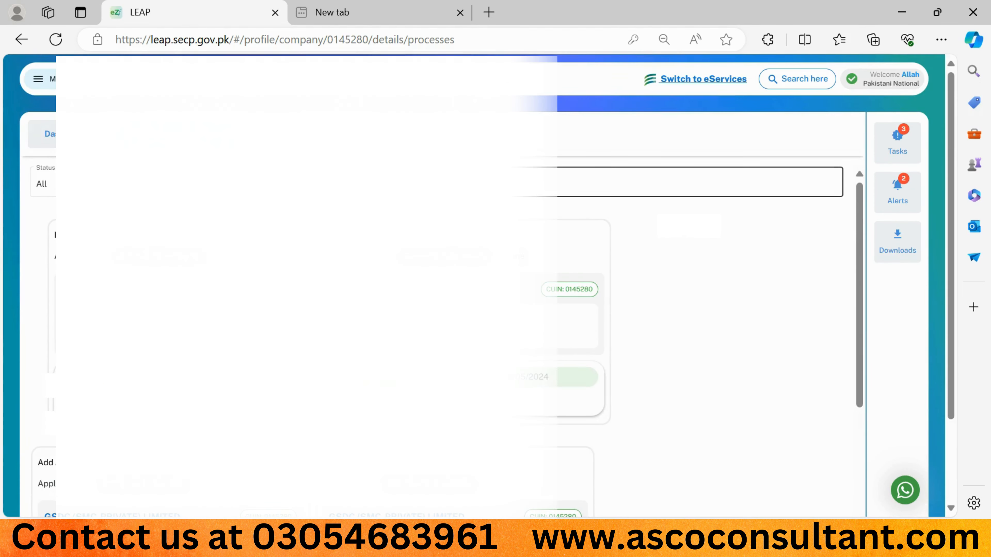
left_click(37, 81)
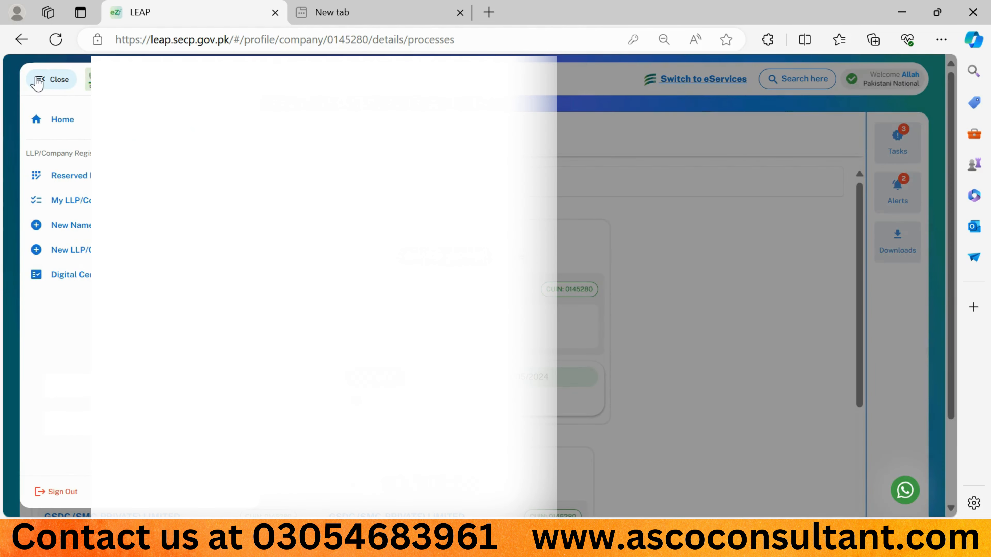
left_click(59, 492)
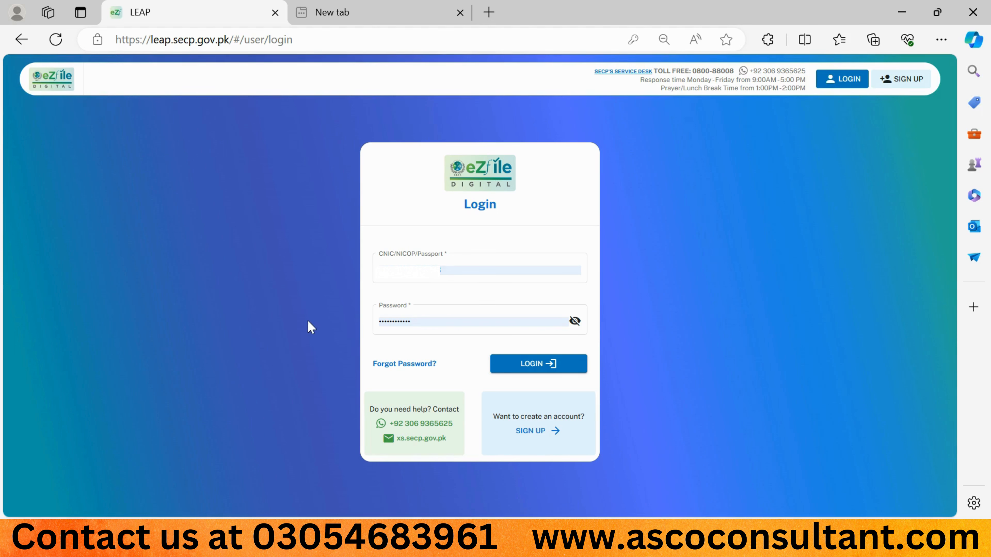
left_click(440, 271)
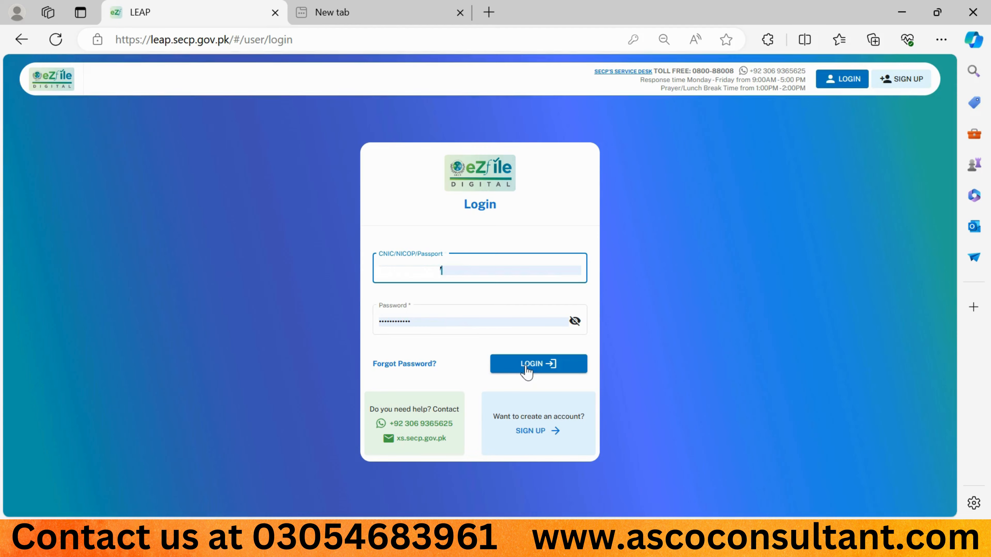
left_click(525, 368)
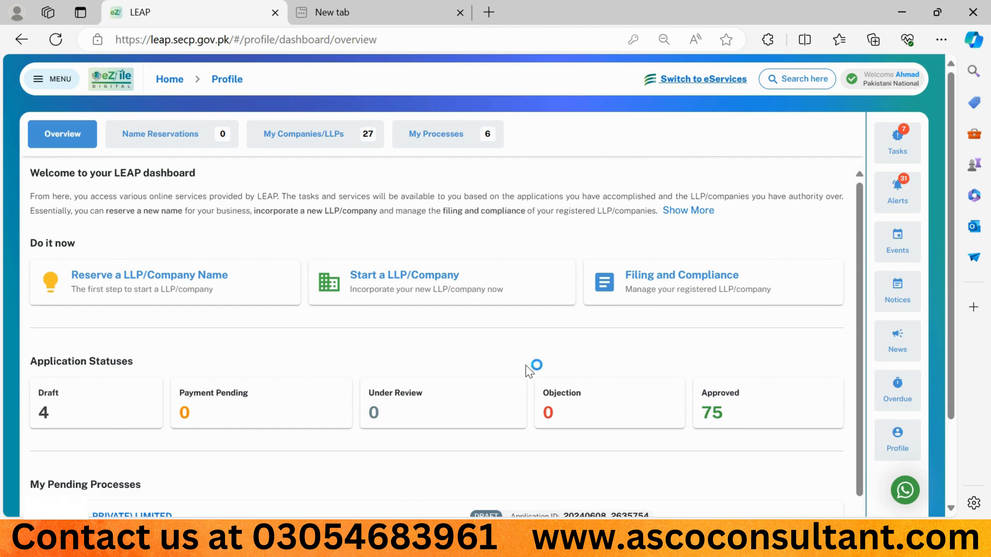
scroll(236, 481, "down", 1)
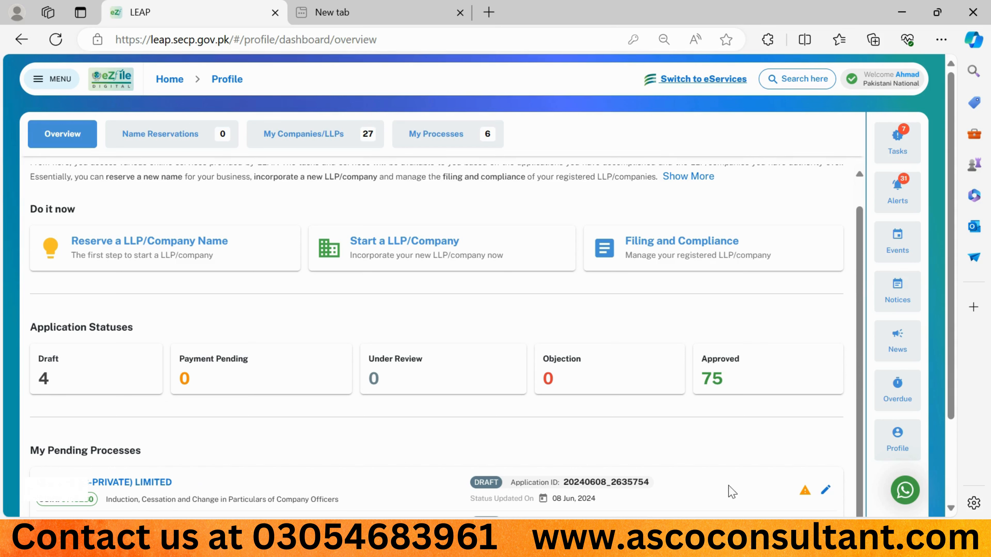
left_click(829, 492)
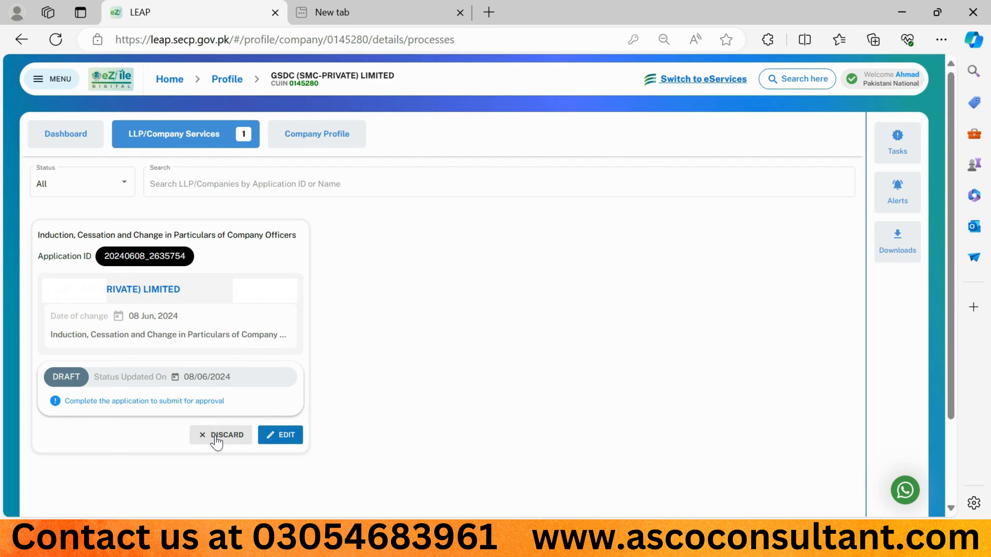
left_click(286, 445)
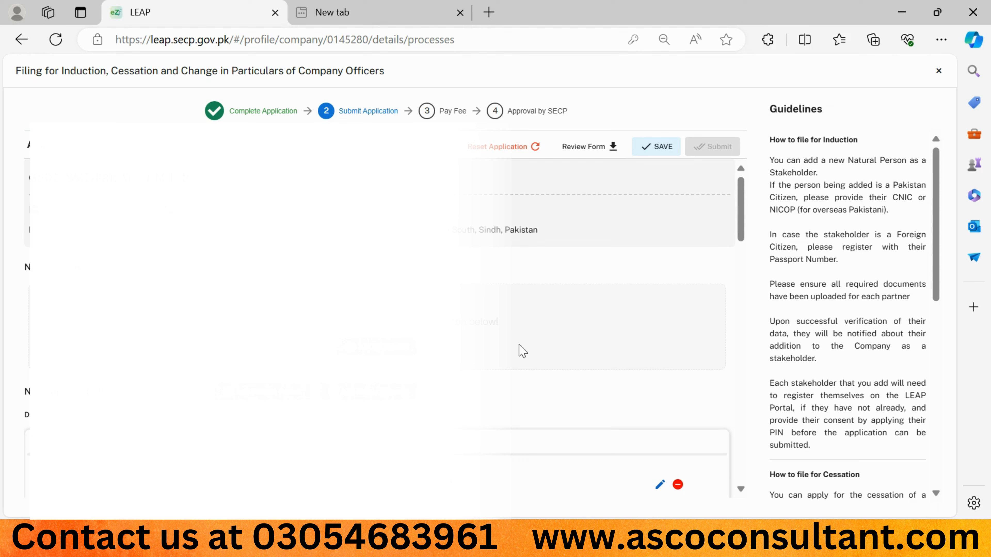
- Accept the declaration and sign as director using the digital signature PIN
scroll(523, 351, "down", 10)
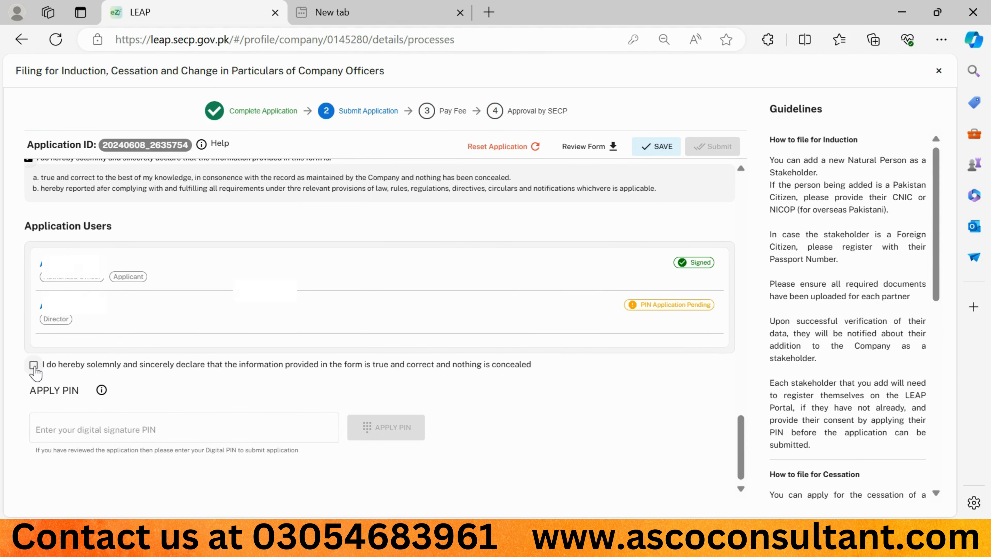
left_click(34, 366)
left_click(53, 434)
type("••••")
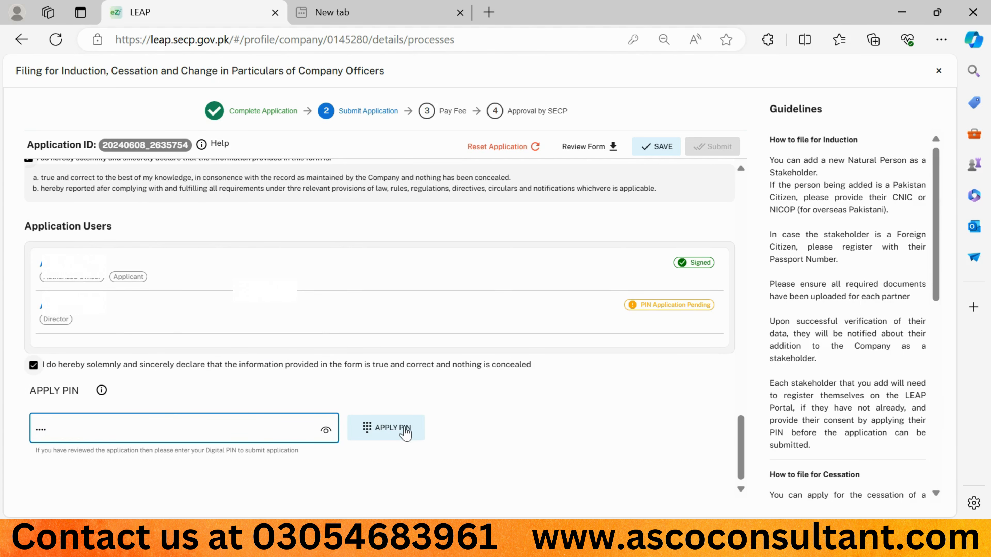
left_click(405, 430)
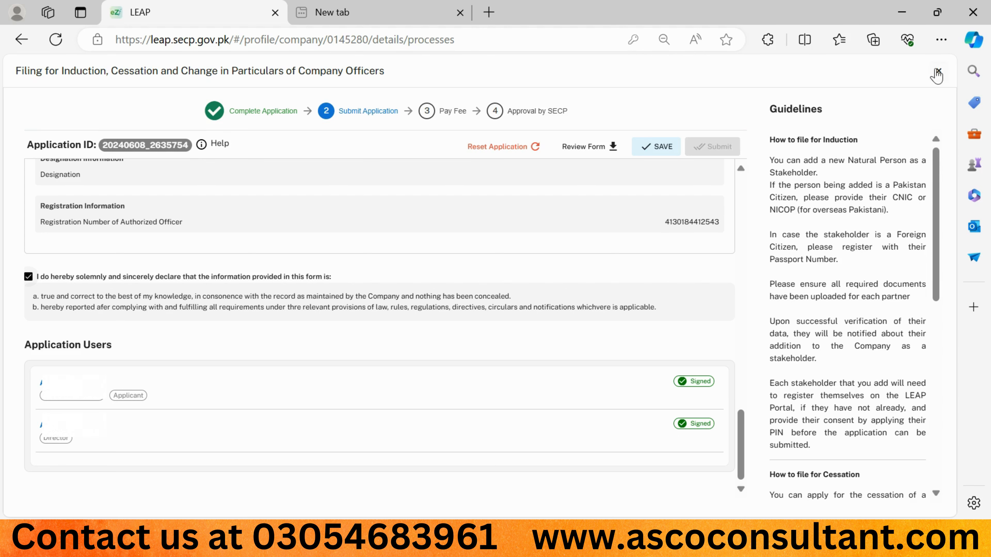
- Close the filing, sign out of the second account, and log back into the original account
left_click(938, 72)
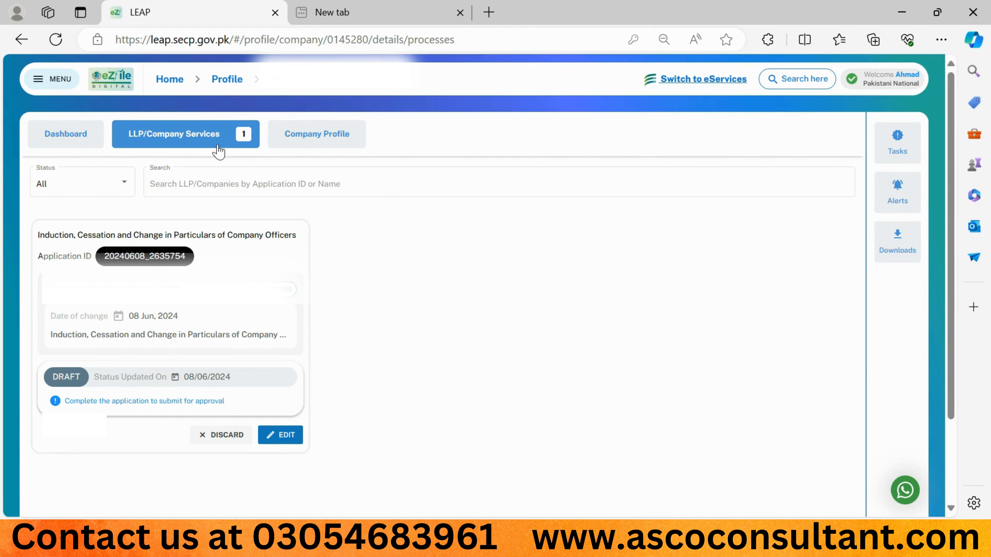
left_click(38, 83)
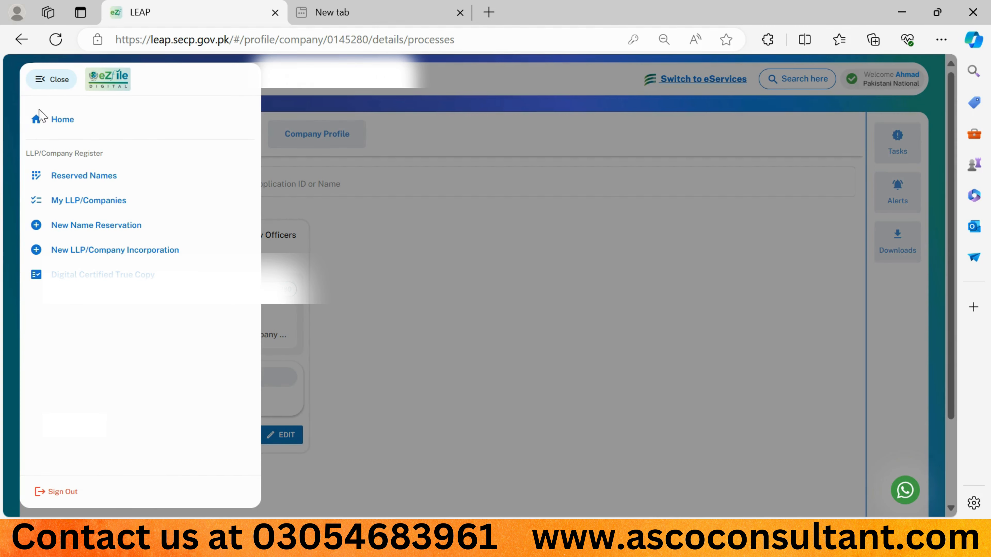
left_click(46, 494)
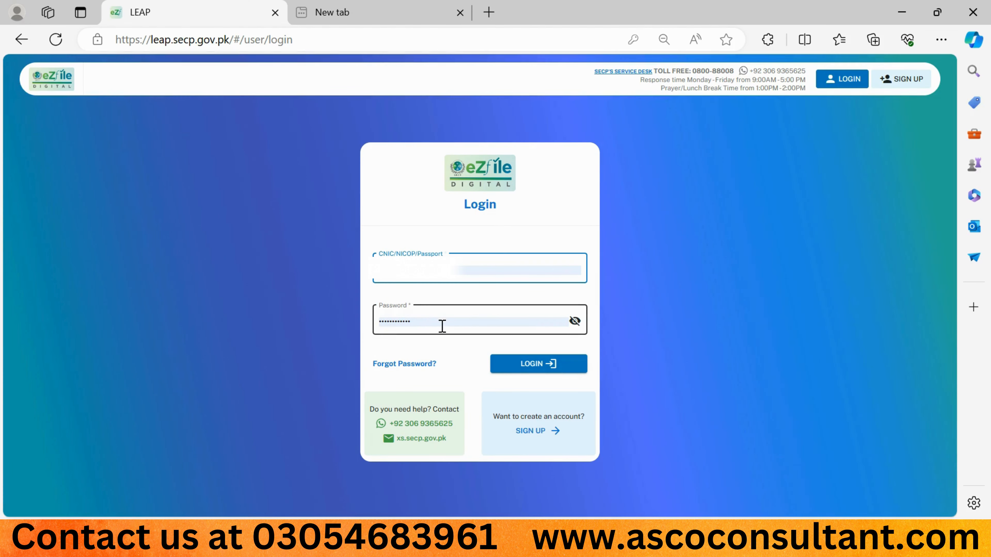
left_click(523, 364)
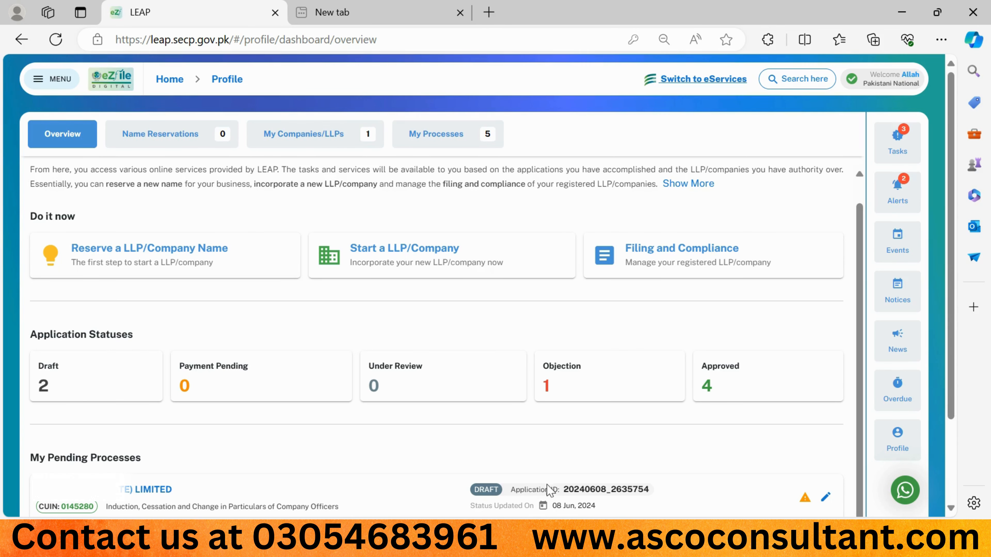
left_click(828, 497)
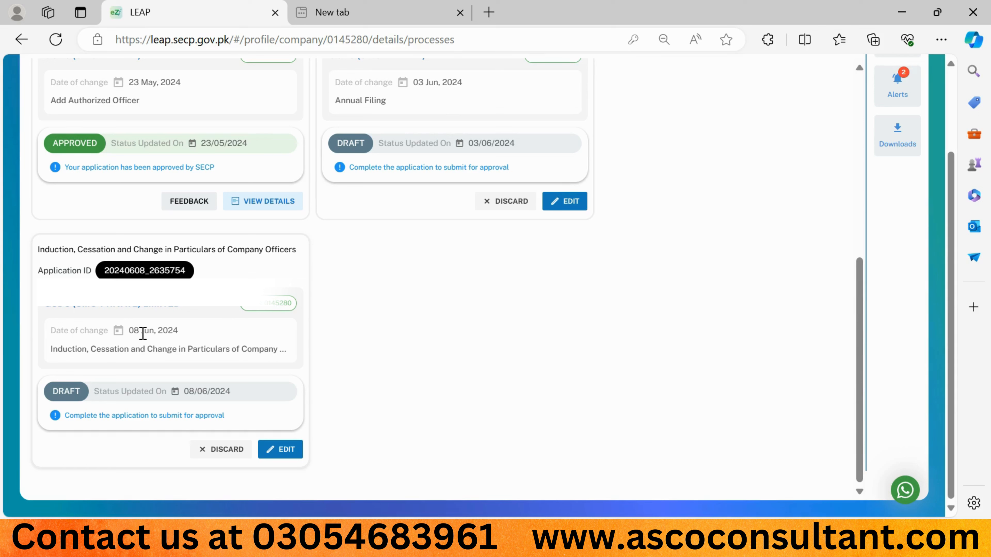
left_click(280, 449)
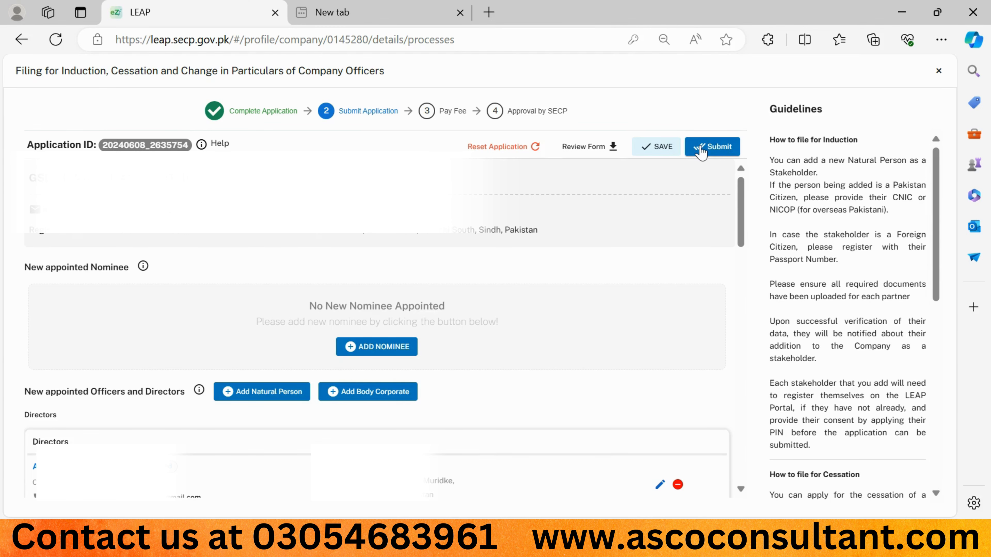
left_click(700, 152)
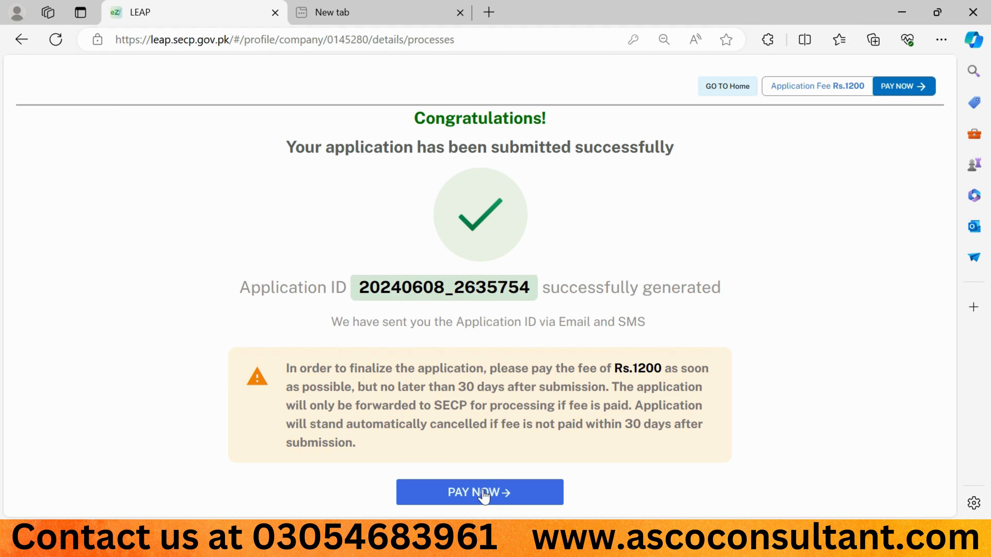
- Go to fee payment and choose Credit/Debit Card, showing Rs. 1244 payable
left_click(903, 90)
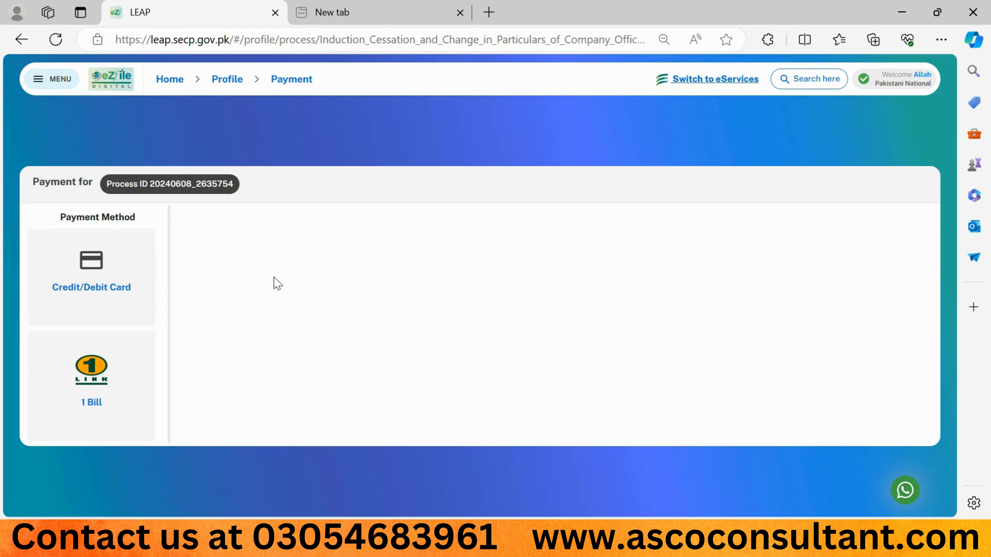
left_click(122, 278)
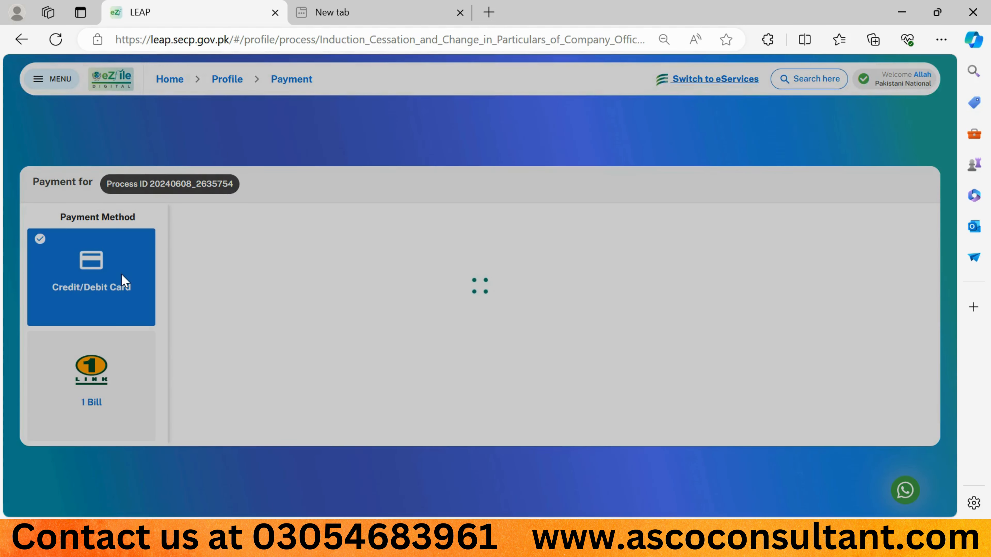